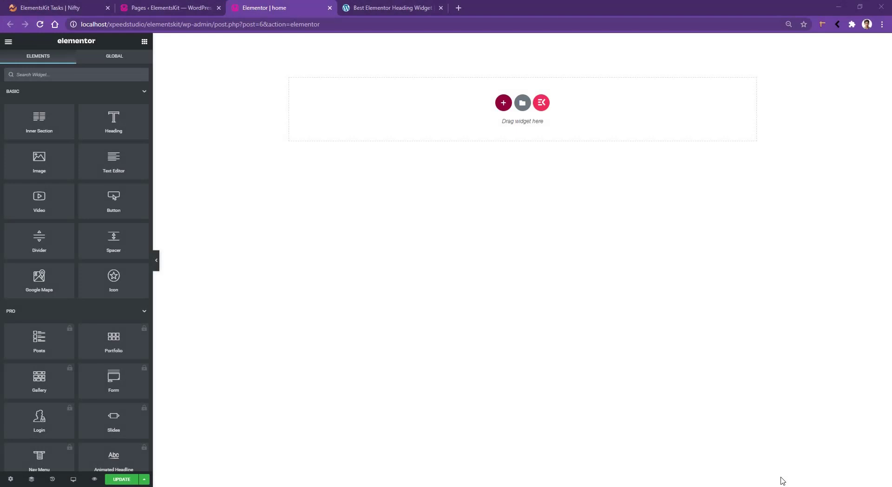
# - Search widgets for 'hea' and drop the ElementsKit Heading widget into the empty page section
pyautogui.click(100, 78)
pyautogui.write('head')
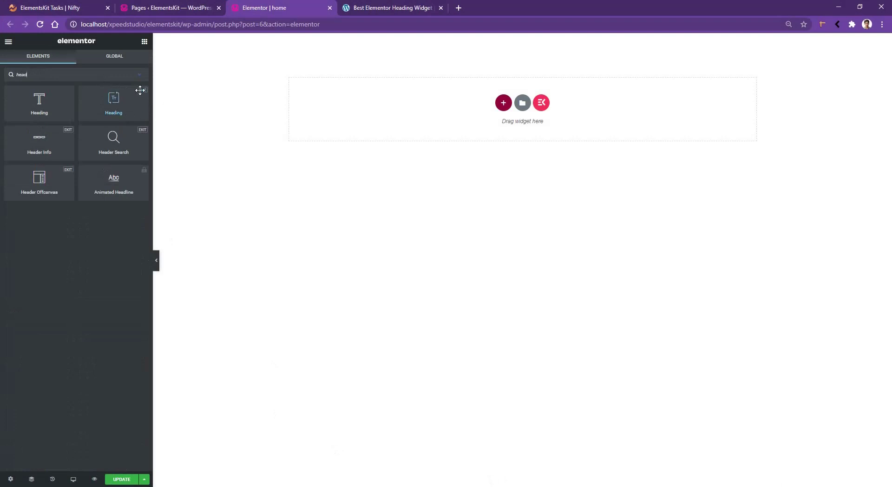
pyautogui.moveTo(117, 99); pyautogui.dragTo(449, 100)
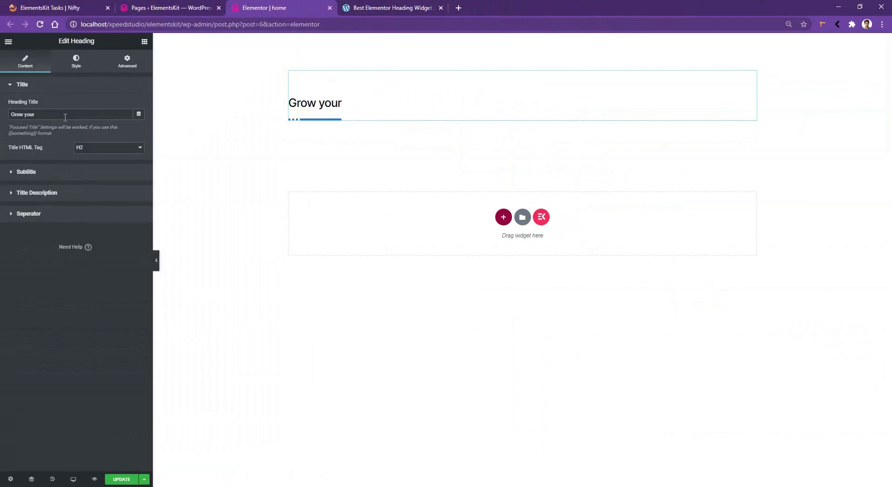
# - Change the heading title to 'Dream and Motion' and set its HTML tag to H1
pyautogui.tripleClick(65, 115)
pyautogui.write('Dream and M')
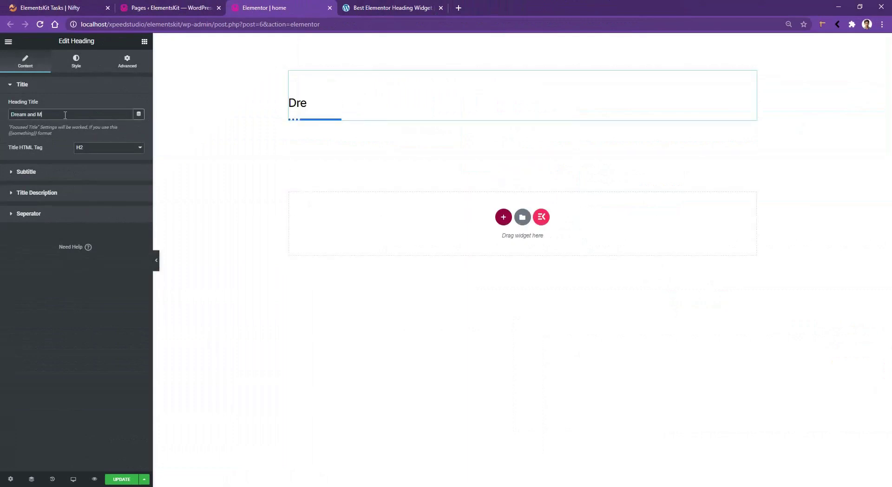
pyautogui.write('otion')
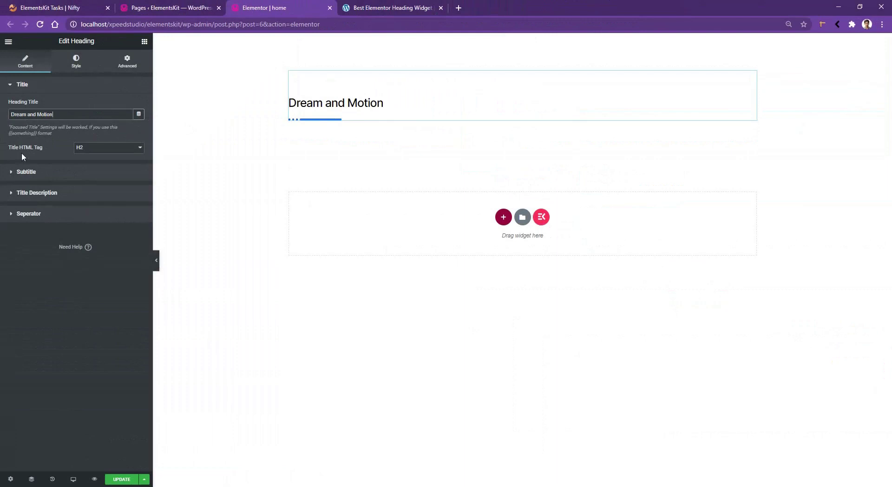
pyautogui.click(85, 150)
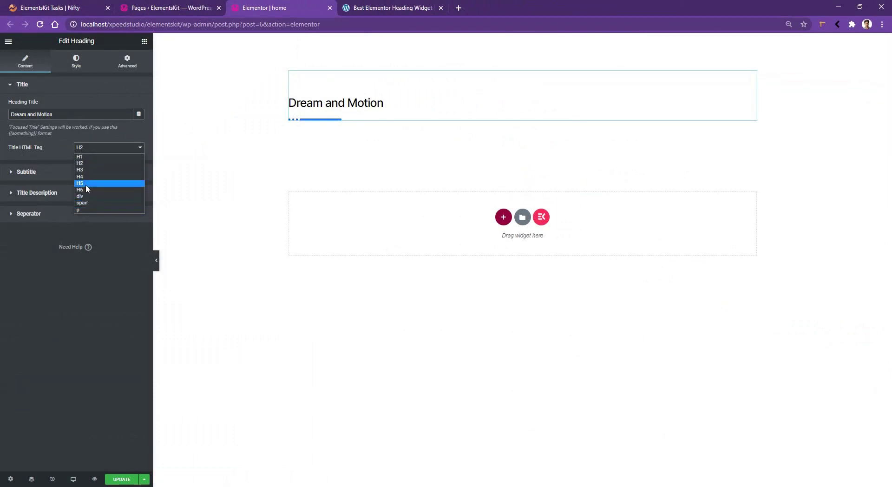
pyautogui.click(86, 158)
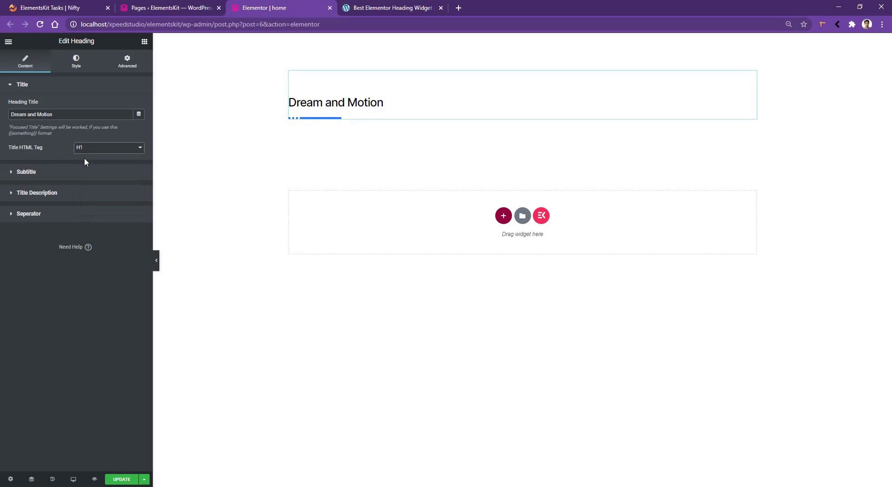
# - Turn on the subtitle and extend its text to 'Time has changed now'
pyautogui.click(27, 173)
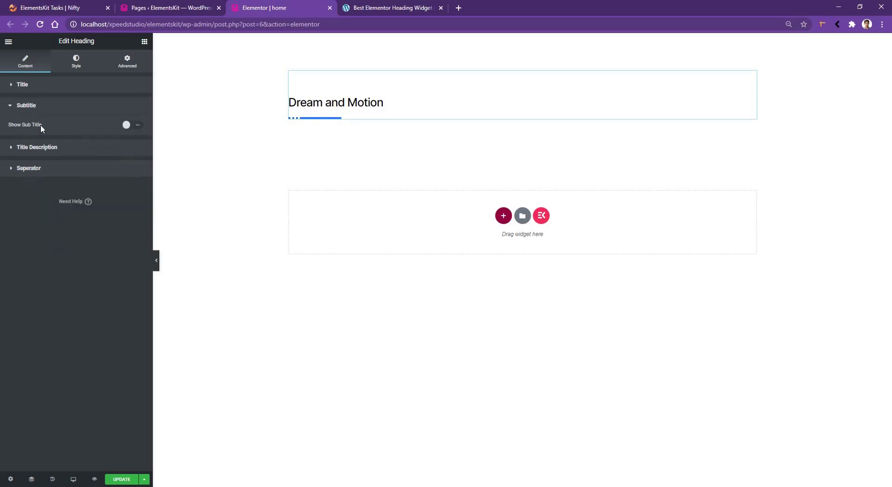
pyautogui.click(134, 125)
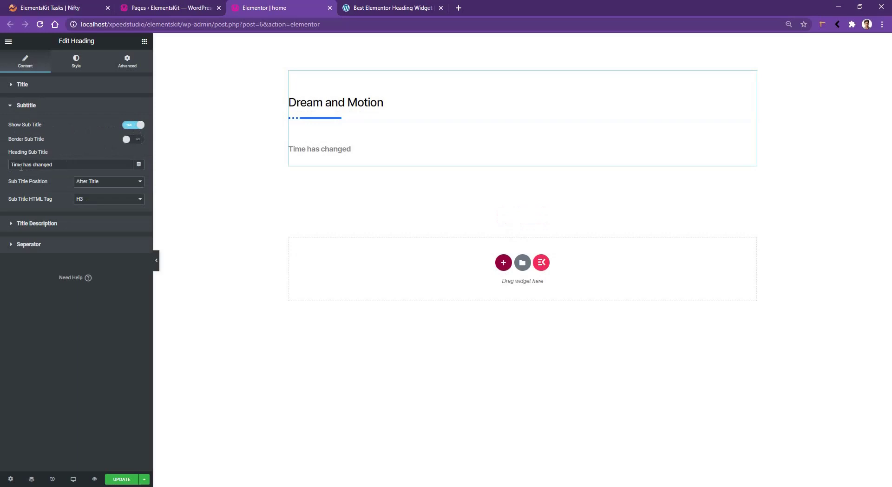
pyautogui.click(61, 164)
pyautogui.write('now')
# - Place the subtitle before the title and give it the H2 HTML tag
pyautogui.click(93, 182)
pyautogui.click(91, 192)
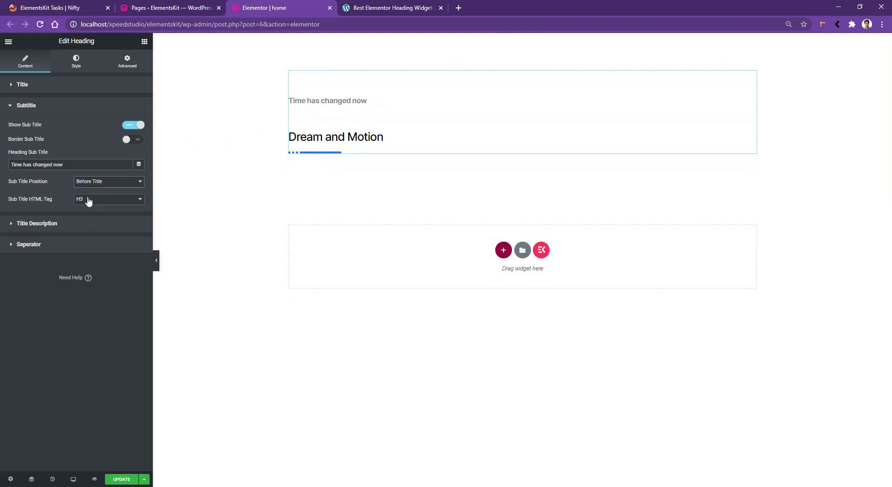
pyautogui.click(119, 201)
pyautogui.click(105, 215)
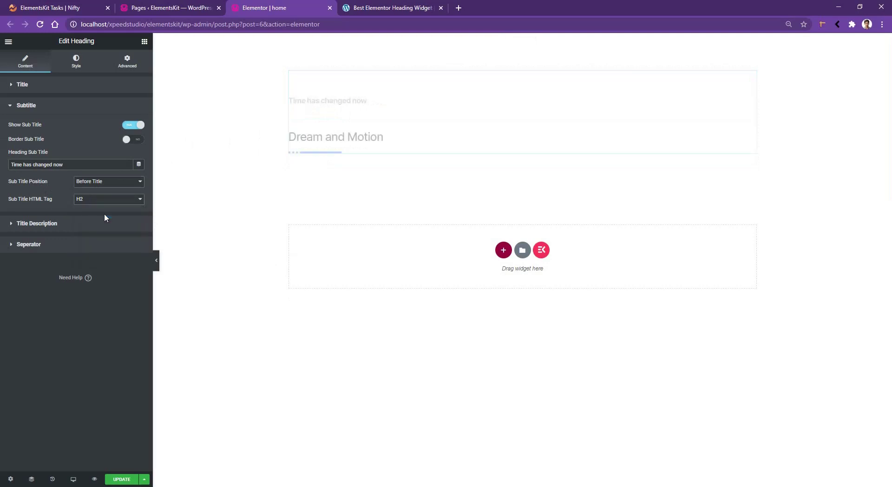
# - Show the description and paste its 'A small river named Duden…' paragraph several times to lengthen it
pyautogui.click(26, 224)
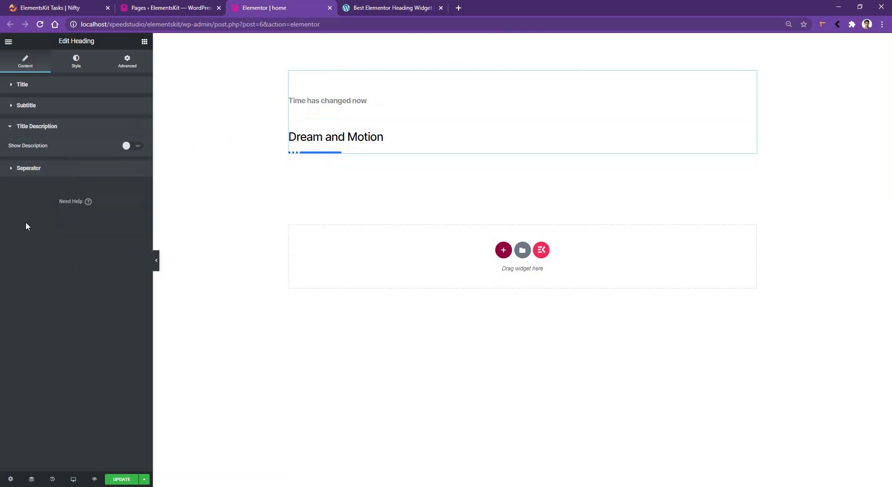
pyautogui.click(132, 146)
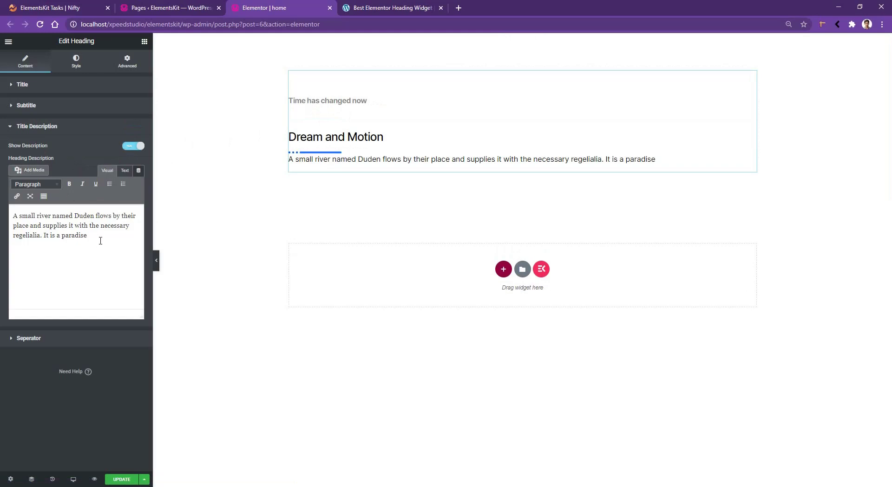
pyautogui.moveTo(95, 235); pyautogui.dragTo(2, 213)
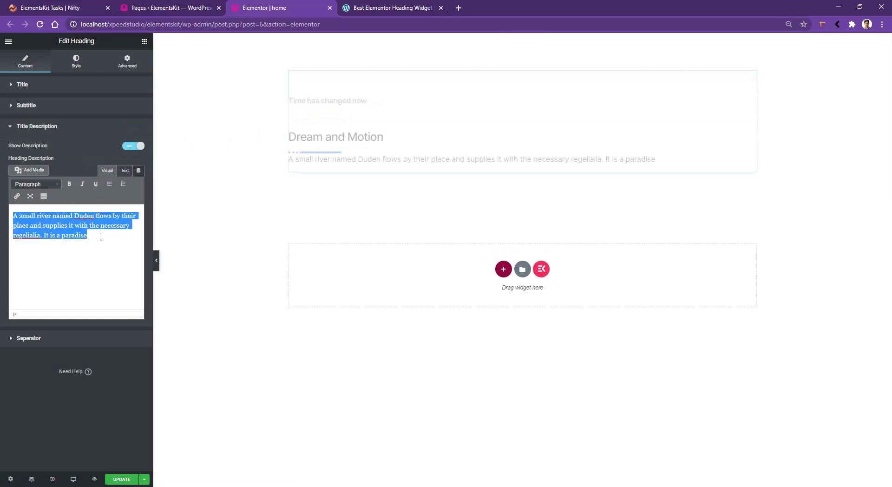
pyautogui.hotkey('ctrl', 'c')
pyautogui.hotkey('ctrl', 'v')
pyautogui.hotkey('ctrl', 'v')
pyautogui.hotkey('ctrl', 'v')
pyautogui.hotkey('ctrl', 'v')
pyautogui.click(78, 344)
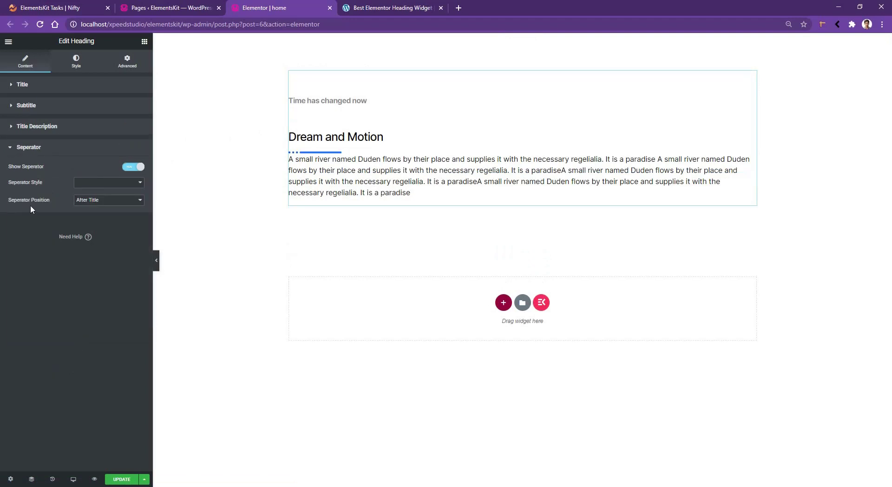
# - Set the separator style to Solid with star, after briefly trying Custom, and keep it After Title
pyautogui.click(89, 185)
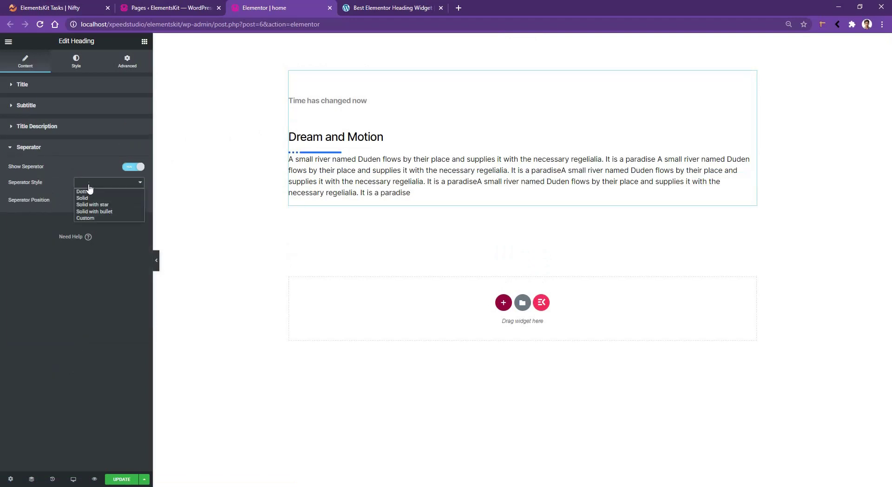
pyautogui.click(113, 205)
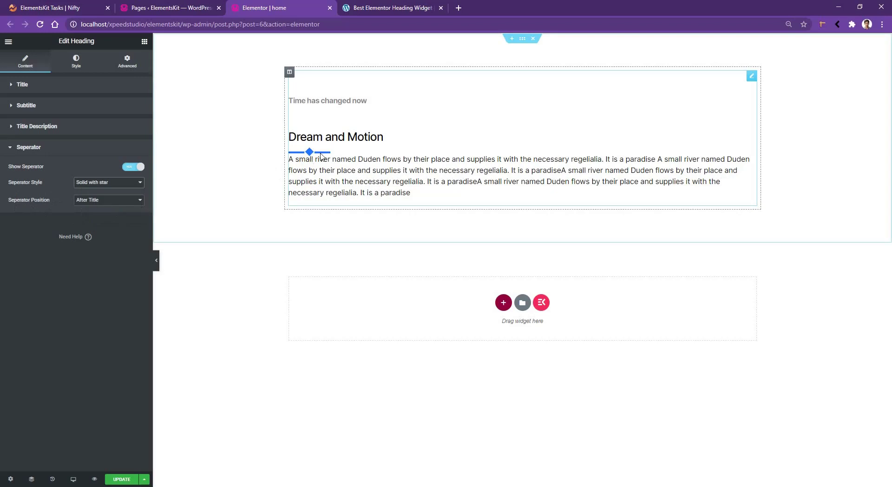
pyautogui.click(91, 182)
pyautogui.click(95, 218)
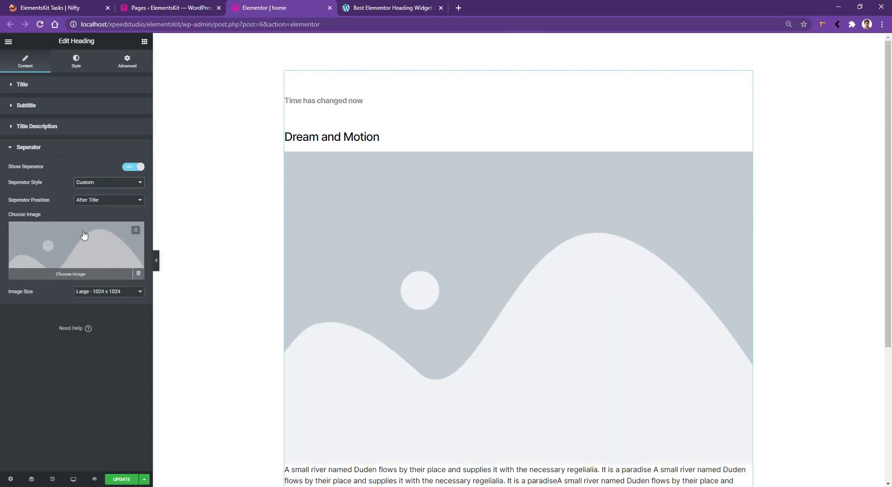
pyautogui.click(103, 184)
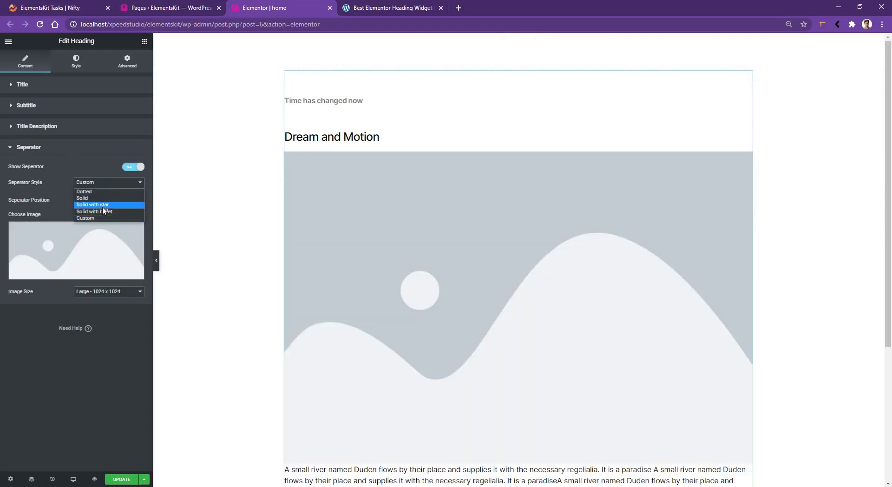
pyautogui.click(103, 206)
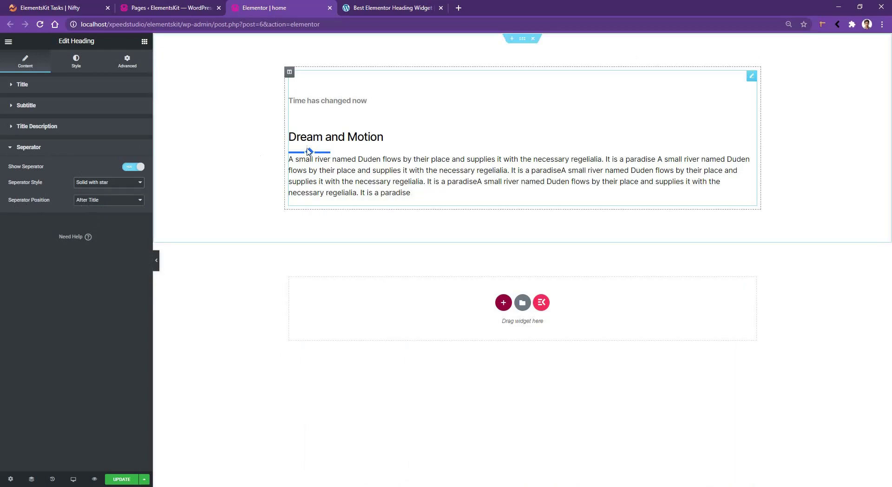
pyautogui.click(91, 201)
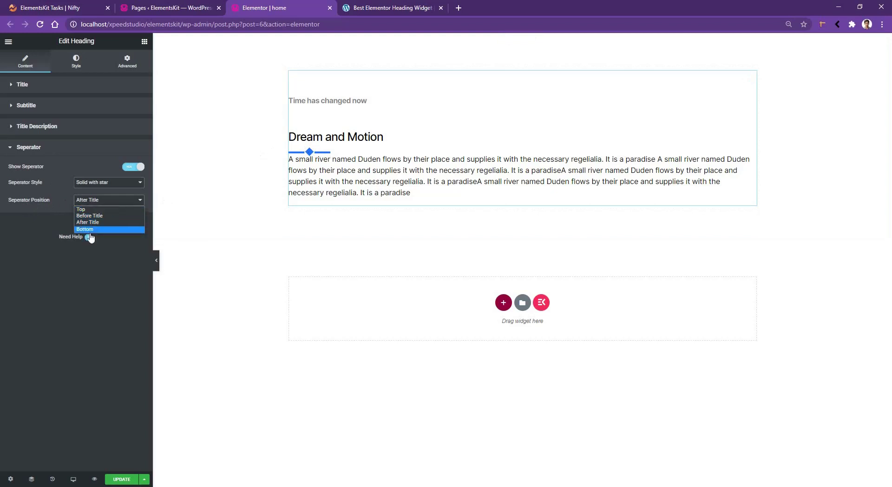
pyautogui.click(78, 287)
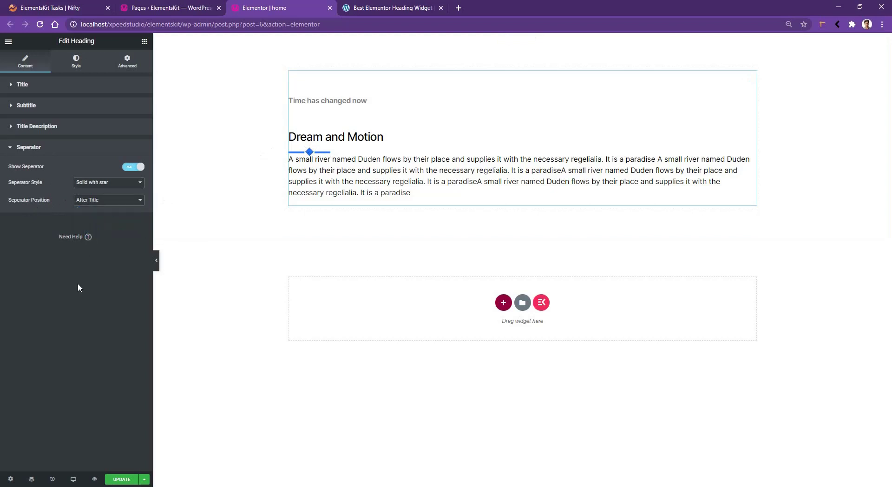
pyautogui.click(44, 87)
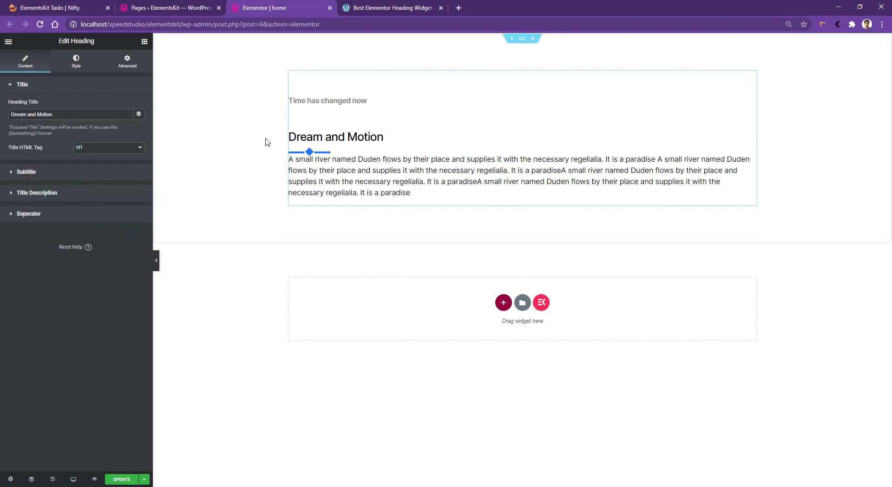
# - Append '{{Hello world}}' to the title so 'Hello world' appears as bold focused text
pyautogui.click(98, 115)
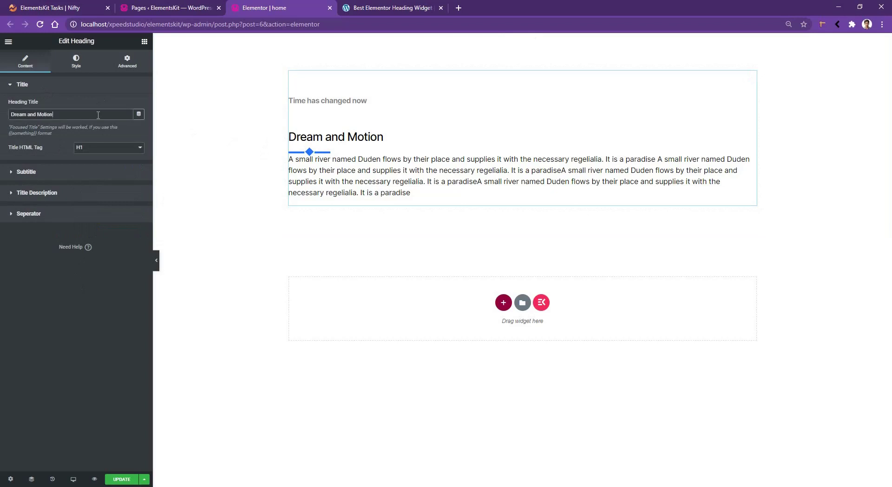
pyautogui.write('{{Hello world}}')
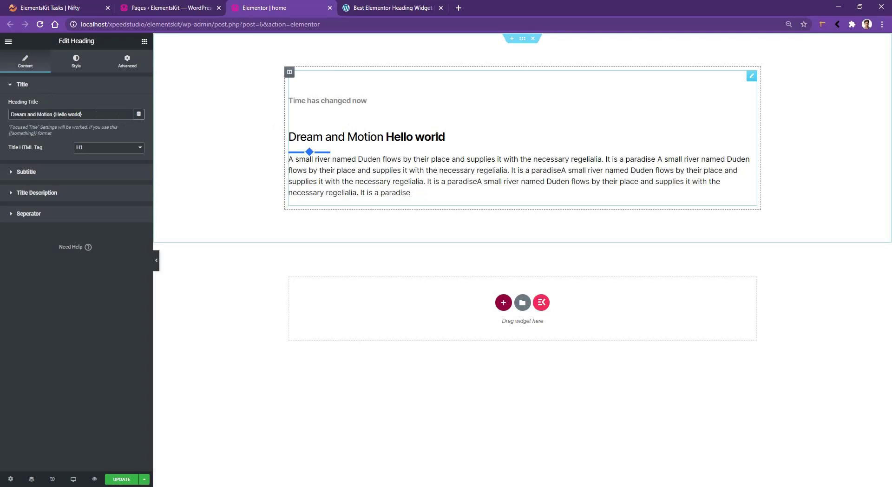
pyautogui.click(76, 65)
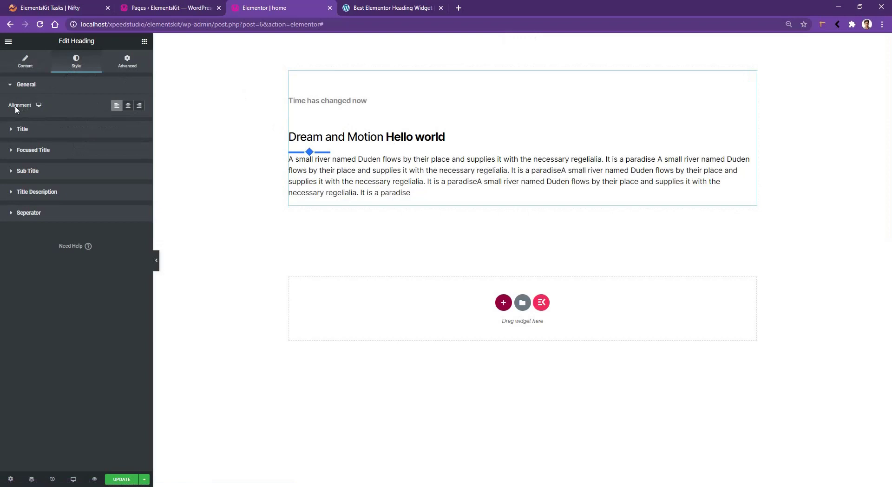
# - Keep the heading content centered and color the title red #E93030
pyautogui.click(128, 106)
pyautogui.click(142, 108)
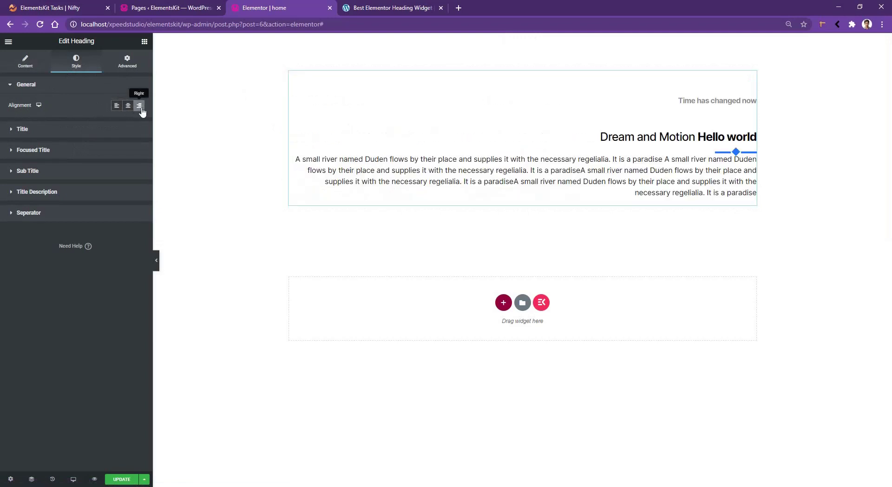
pyautogui.click(128, 107)
pyautogui.click(89, 134)
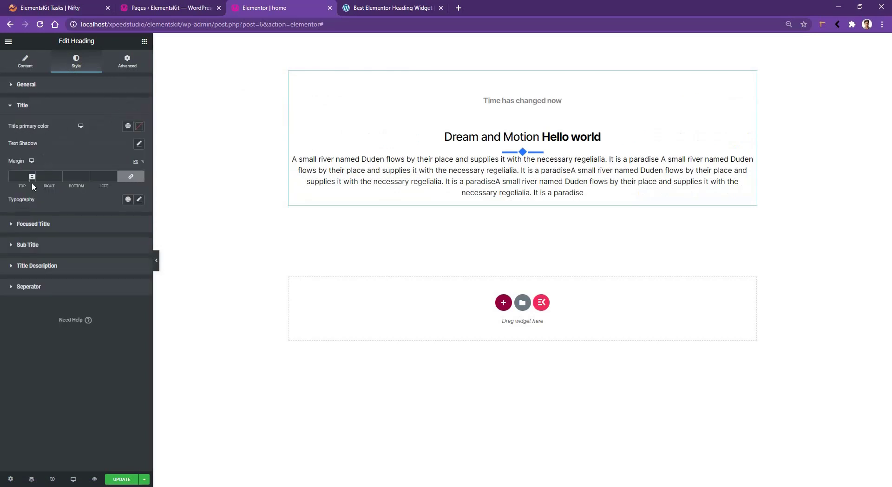
pyautogui.click(139, 126)
pyautogui.click(119, 162)
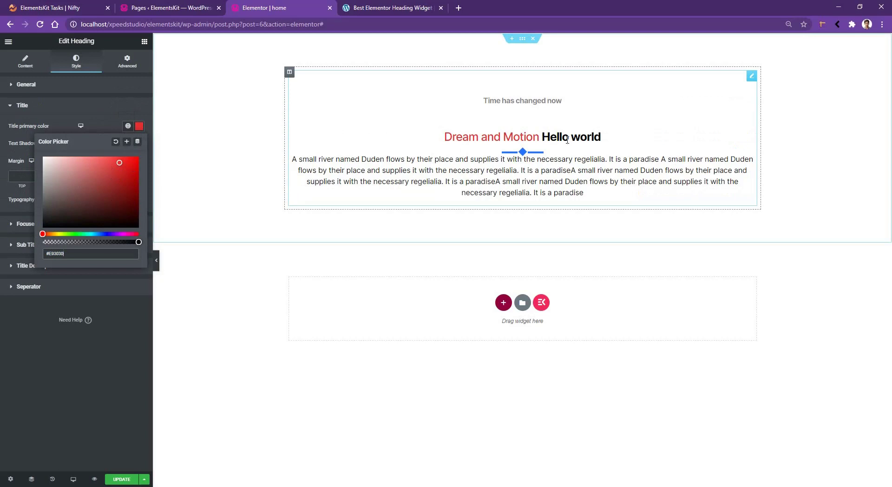
pyautogui.click(109, 129)
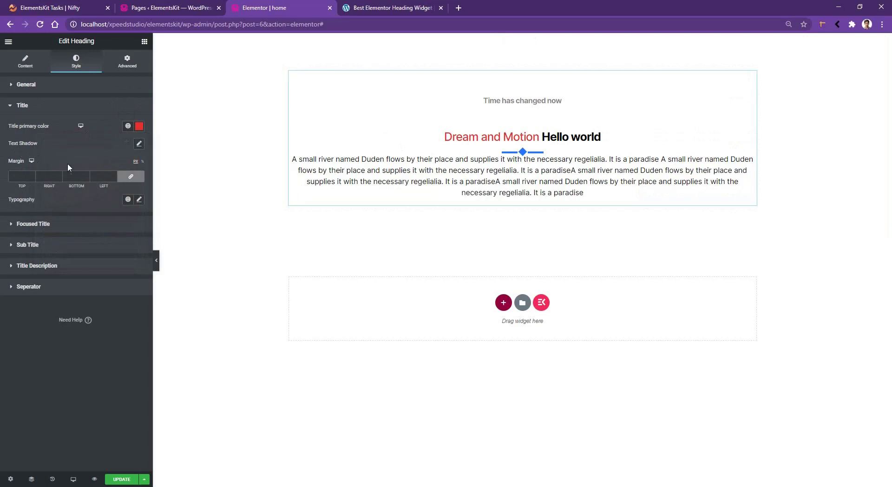
# - Unlink the title margin and set the bottom margin to 30, other sides 0
pyautogui.click(134, 179)
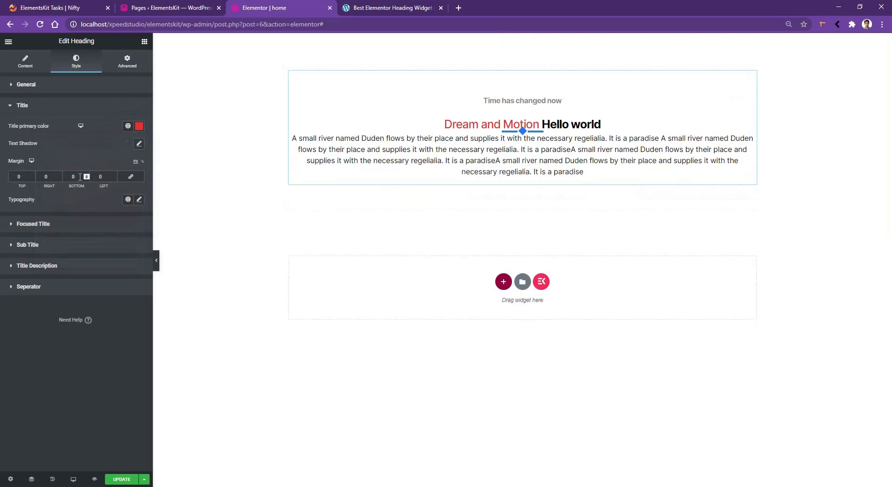
pyautogui.moveTo(81, 177); pyautogui.dragTo(57, 179)
pyautogui.write('10')
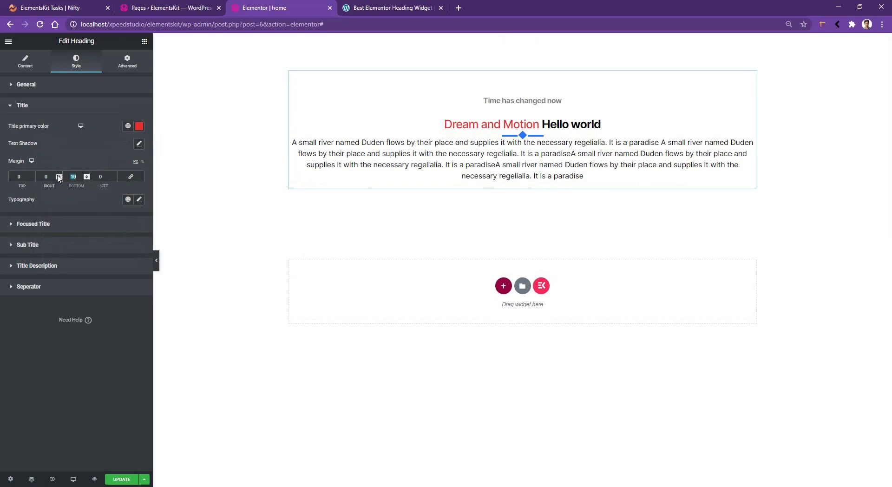
pyautogui.write('30')
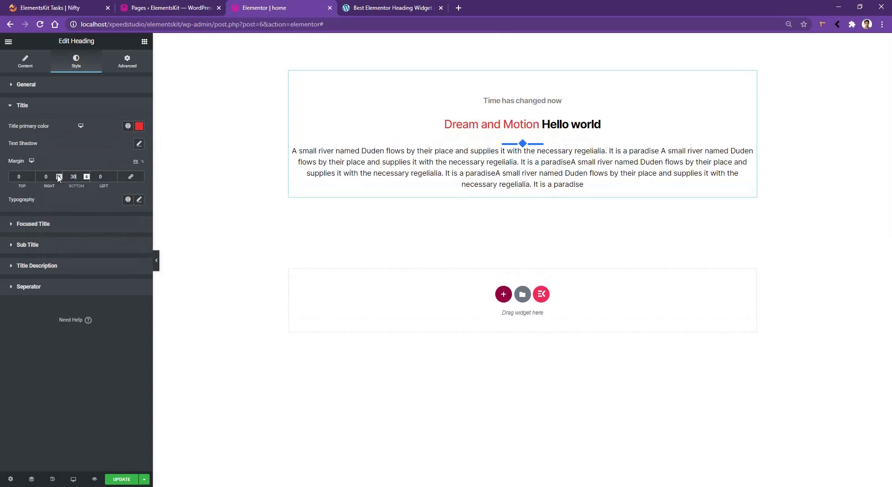
pyautogui.click(139, 200)
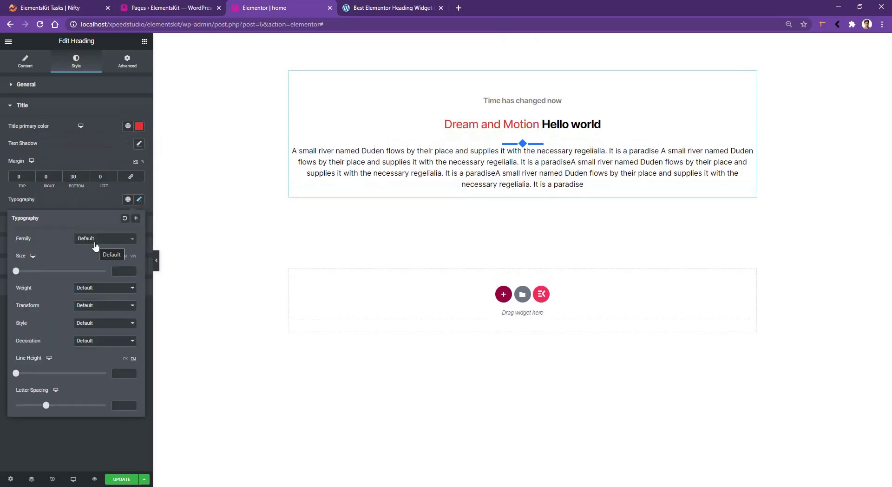
# - Set the title typography to Poppins, size 64, Bold weight, letter spacing -1.92
pyautogui.click(96, 242)
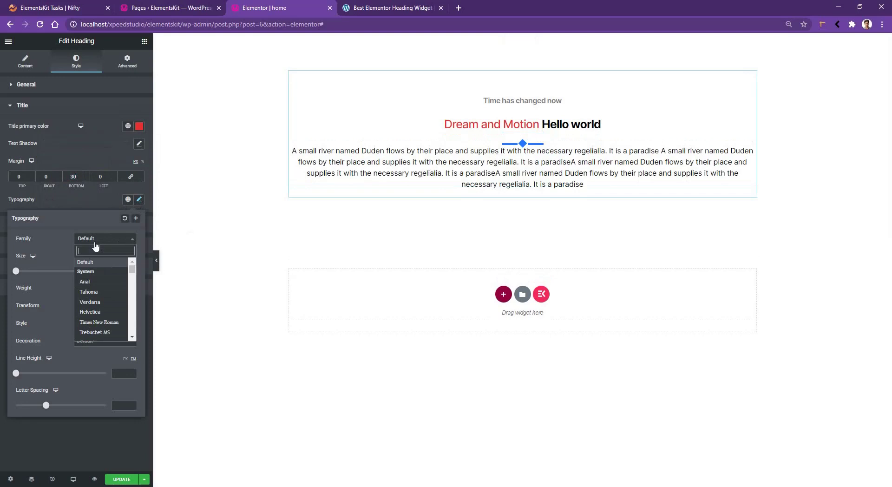
pyautogui.write('pop')
pyautogui.press('Return')
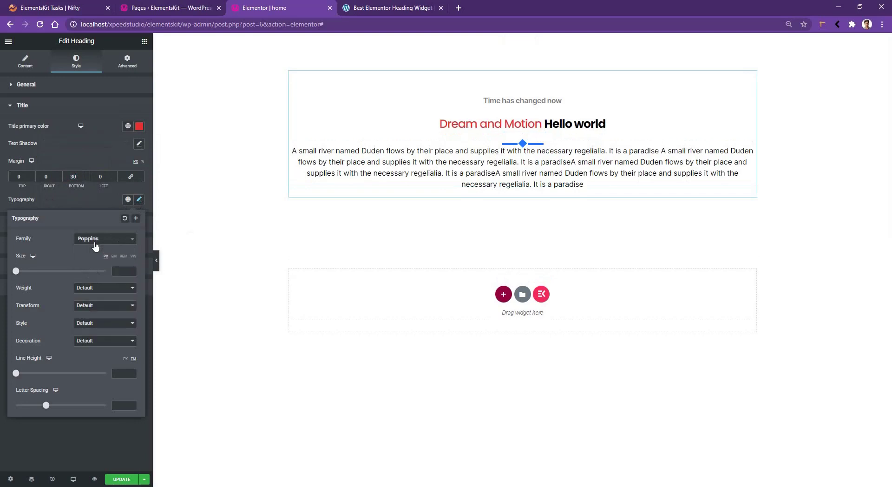
pyautogui.click(119, 273)
pyautogui.write('64')
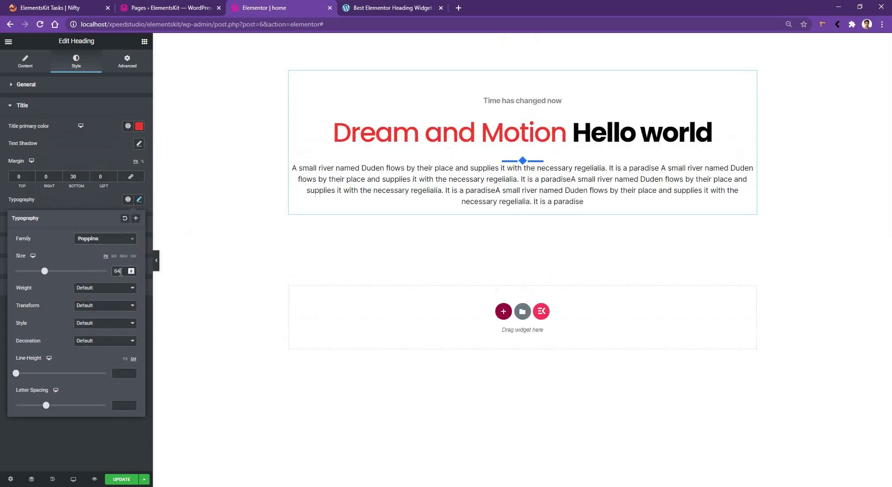
pyautogui.click(93, 288)
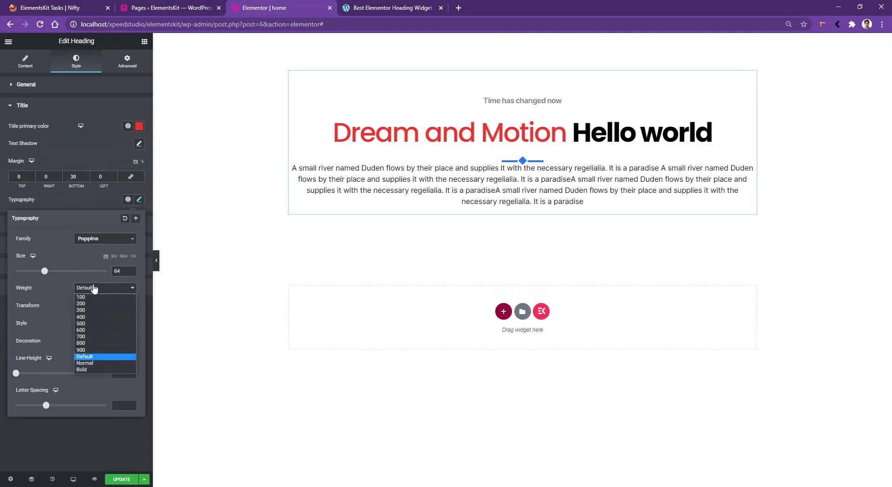
pyautogui.click(91, 369)
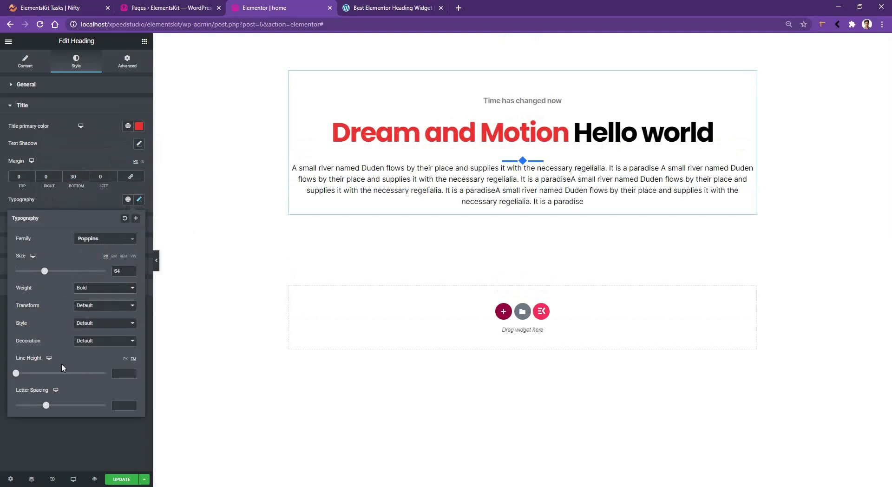
pyautogui.click(118, 404)
pyautogui.write('-1')
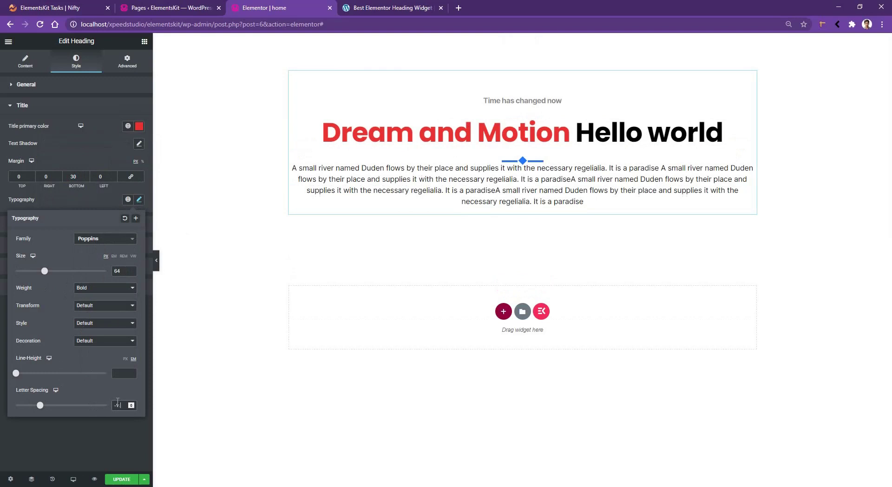
pyautogui.write('.92')
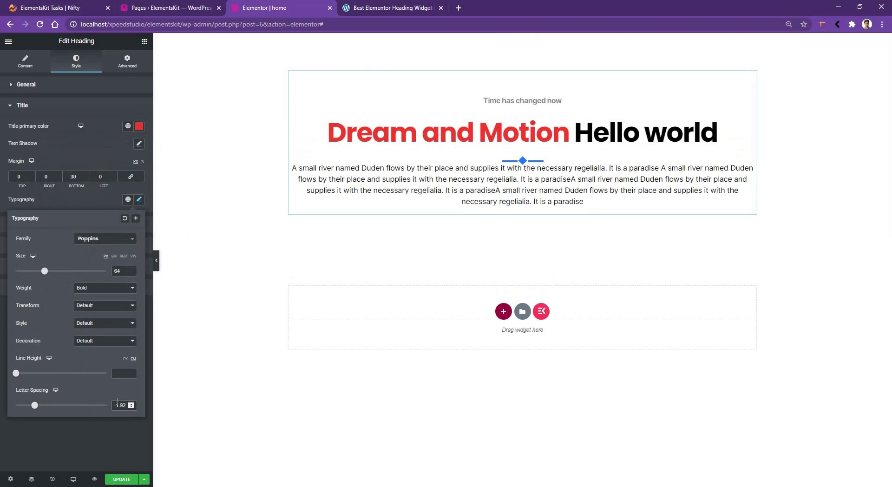
pyautogui.click(40, 201)
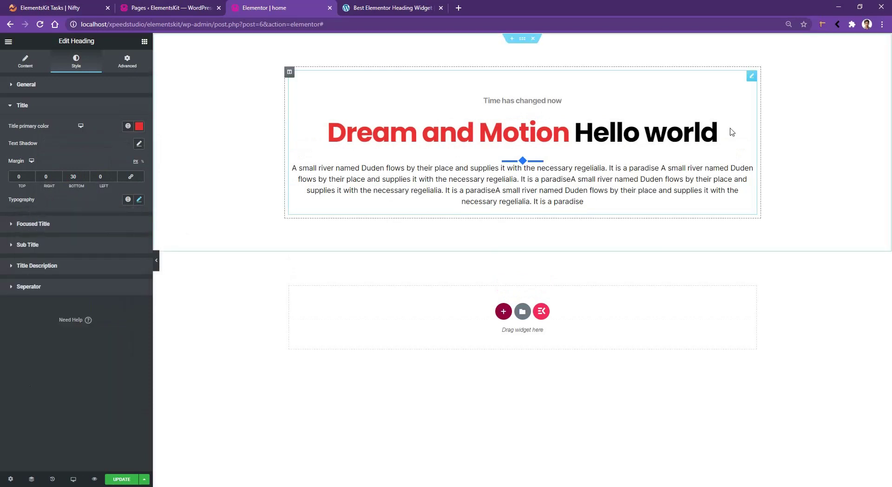
# - Color the focused 'Hello world' text a vivid blue in the Focused Title style
pyautogui.click(55, 226)
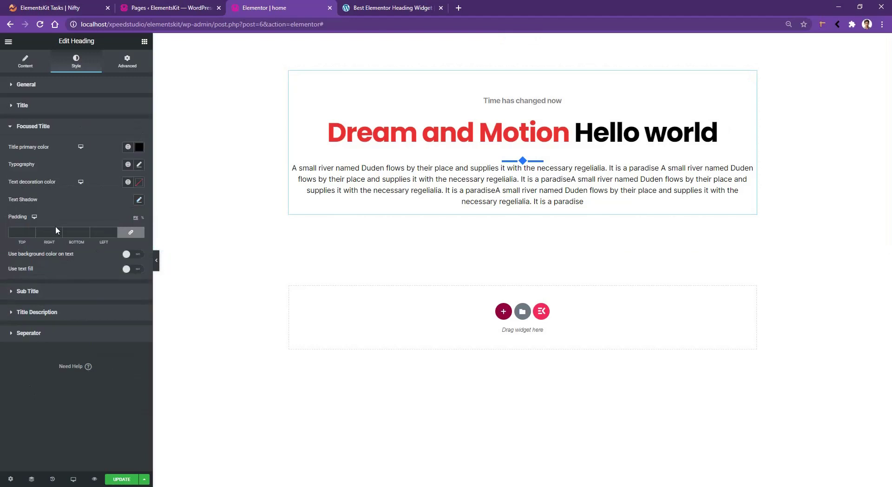
pyautogui.click(139, 147)
pyautogui.click(105, 255)
pyautogui.moveTo(123, 200); pyautogui.dragTo(135, 176)
pyautogui.click(18, 162)
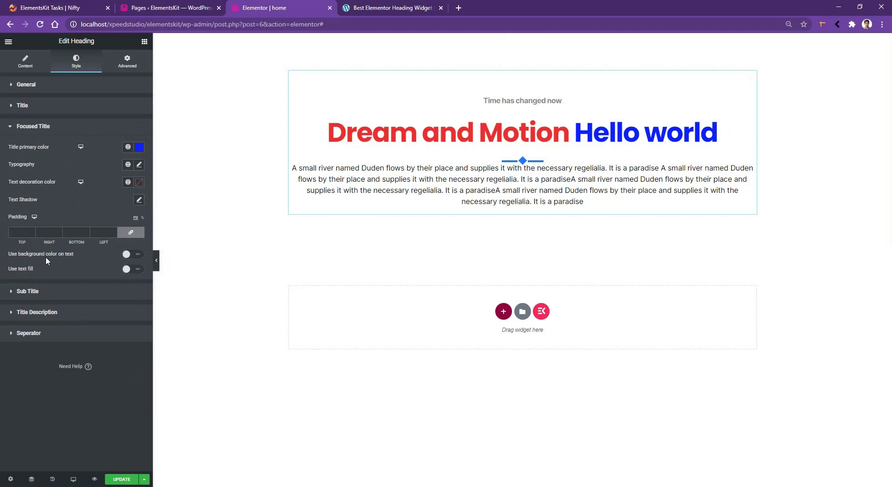
# - Give 'Hello world' a classic red text background
pyautogui.click(131, 256)
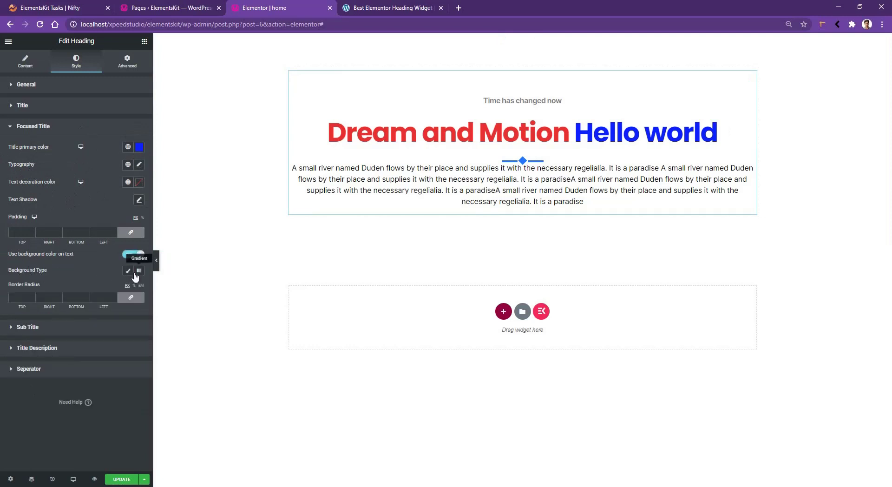
pyautogui.click(128, 271)
pyautogui.click(139, 287)
pyautogui.click(111, 329)
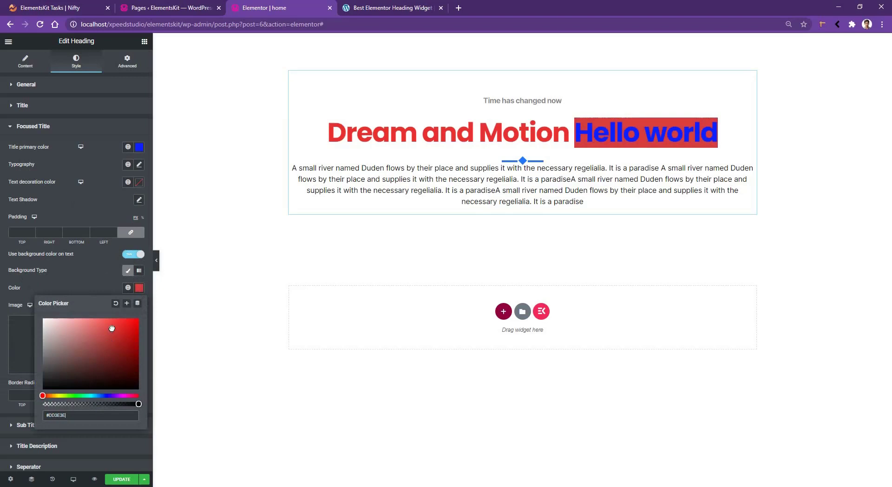
pyautogui.click(107, 279)
# - Unlink the focused title padding and set left and right padding to 10
pyautogui.click(139, 237)
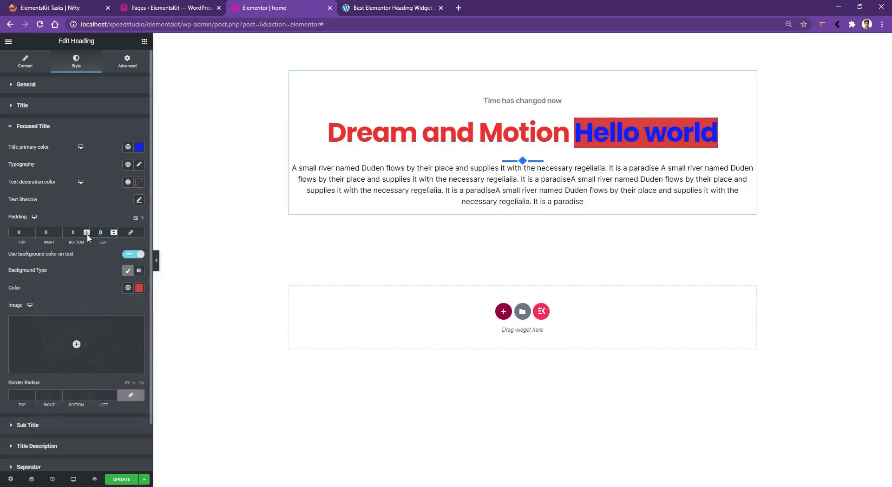
pyautogui.write('10')
pyautogui.click(46, 232)
pyautogui.write('10')
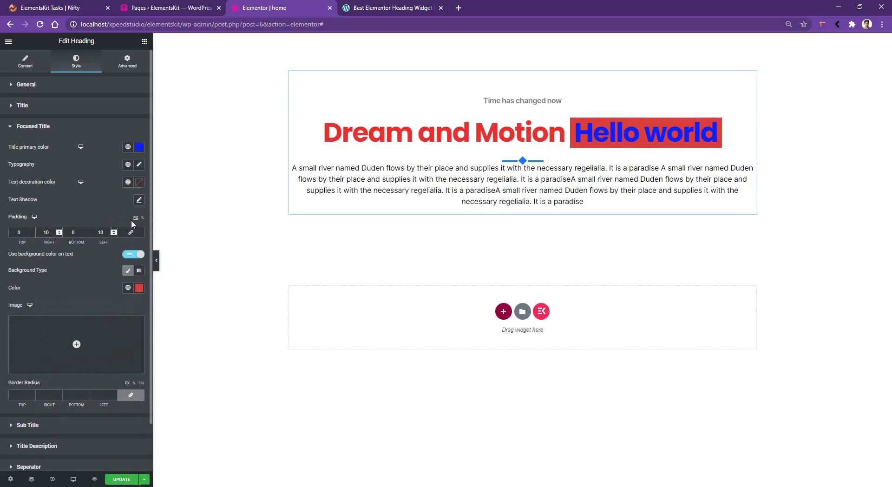
# - Make the 'Hello world' text white and switch its text background off
pyautogui.click(139, 147)
pyautogui.moveTo(72, 202); pyautogui.dragTo(1, 185)
pyautogui.scroll(-1, 118, 216)
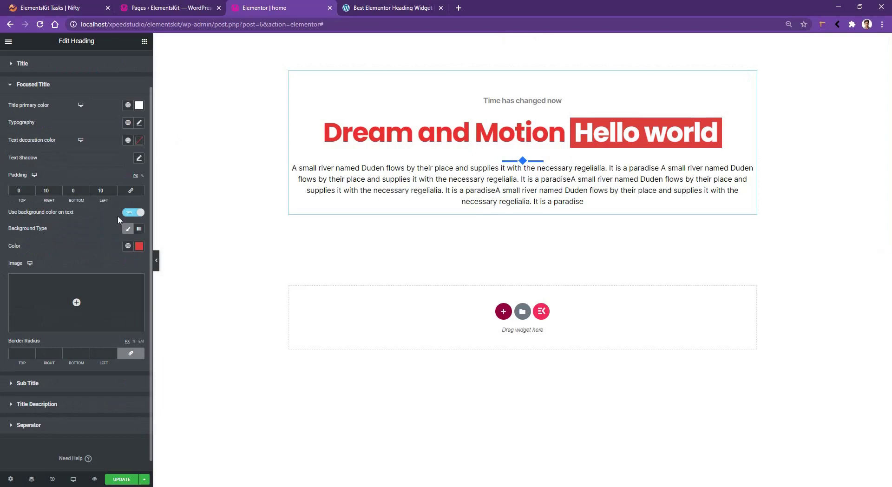
pyautogui.click(133, 213)
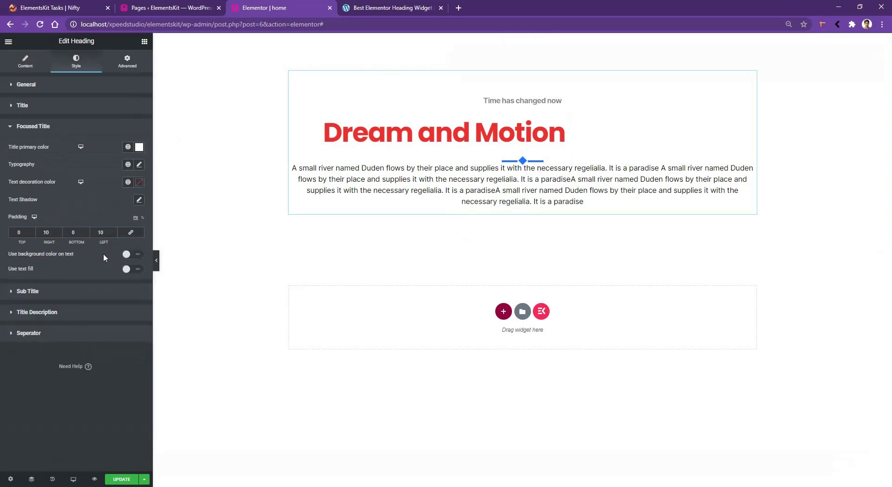
# - Enable an image text fill on 'Hello world' using an uploaded colourful stock photo
pyautogui.click(131, 269)
pyautogui.click(60, 349)
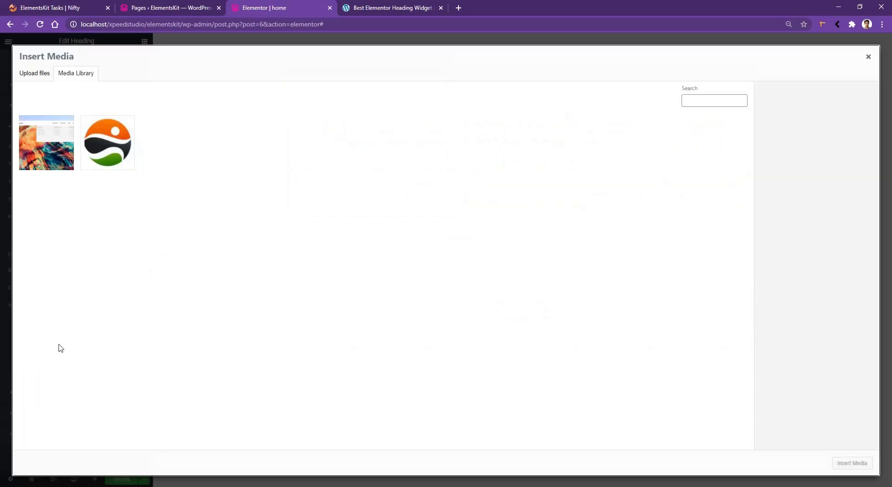
pyautogui.click(40, 78)
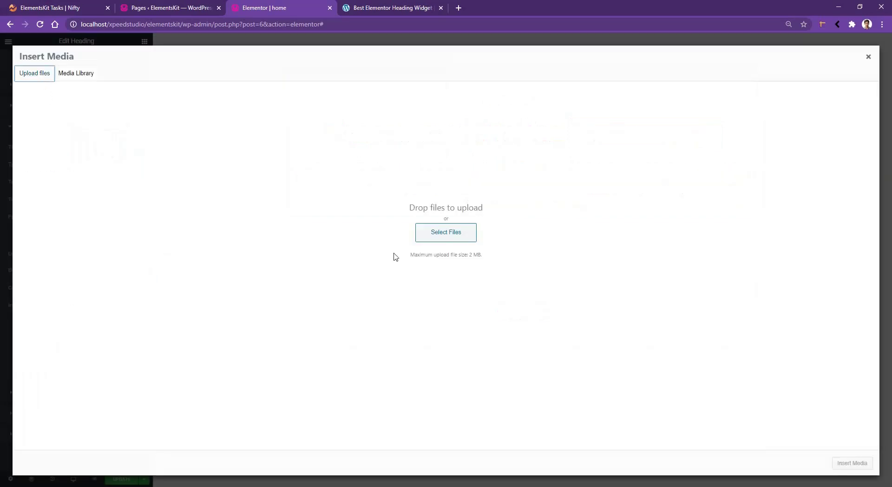
pyautogui.click(440, 242)
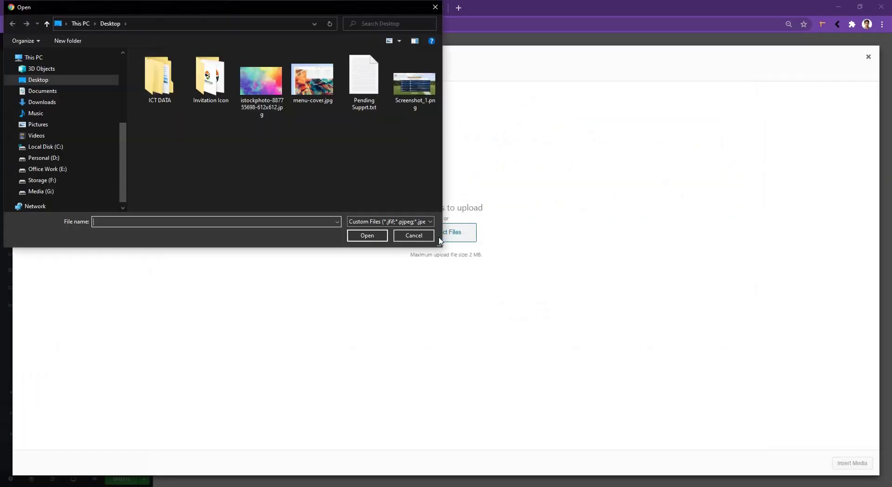
pyautogui.click(288, 112)
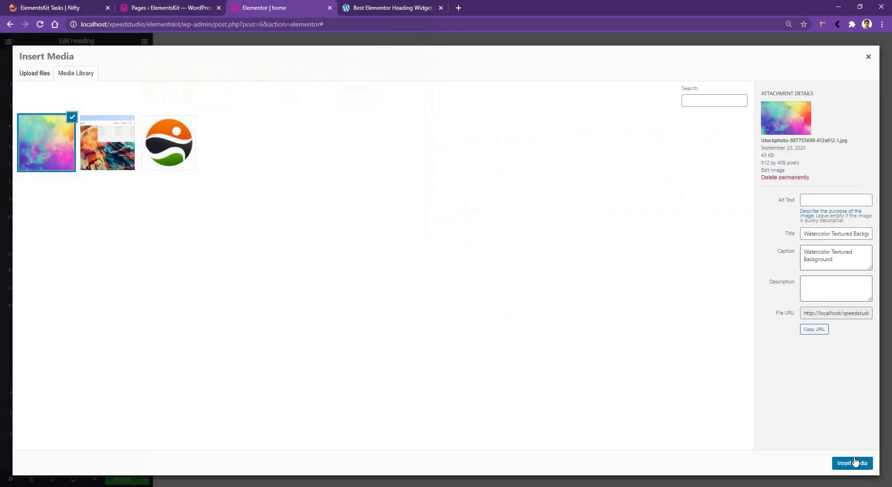
pyautogui.click(855, 467)
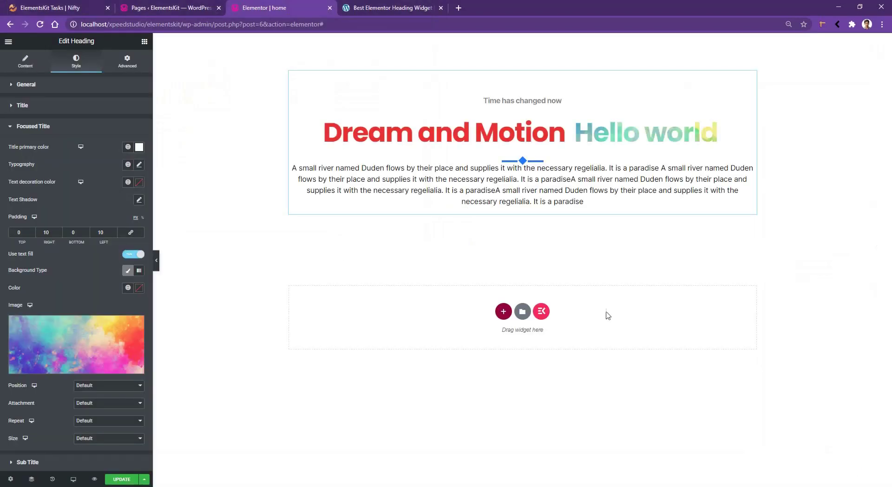
# - Set the image fill Position to Center Center and Size to Cover
pyautogui.moveTo(112, 334)
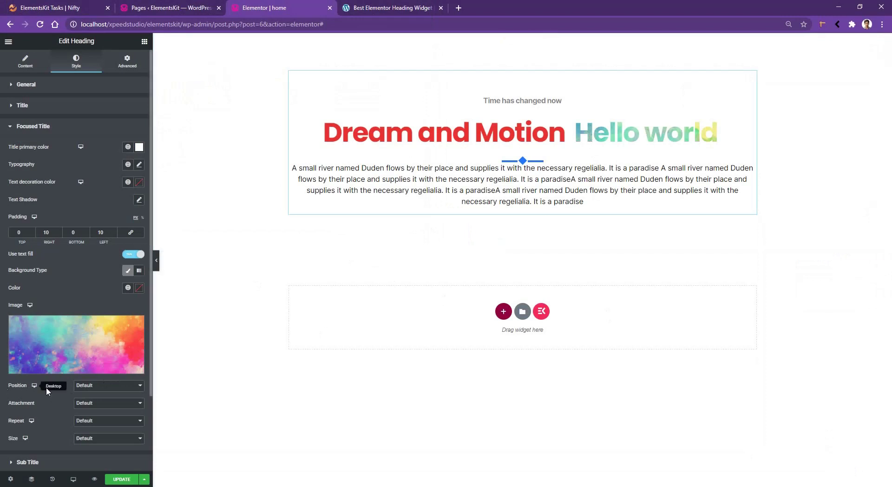
pyautogui.click(101, 387)
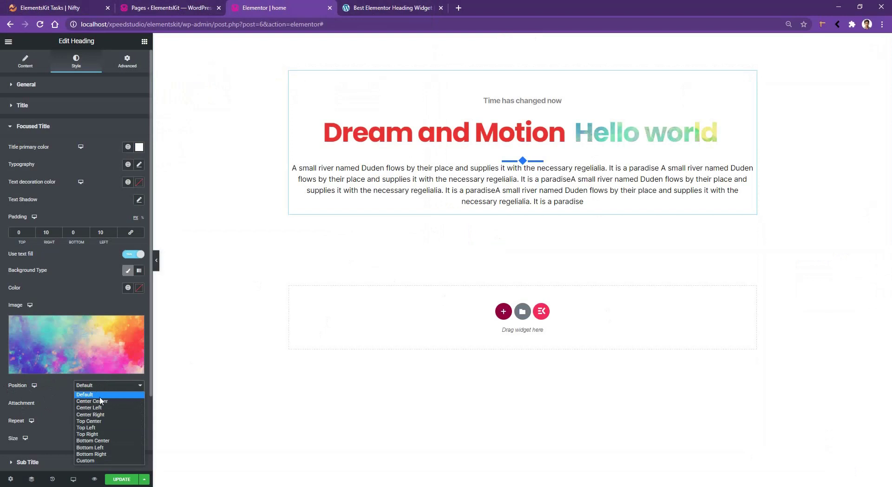
pyautogui.click(100, 401)
pyautogui.click(93, 441)
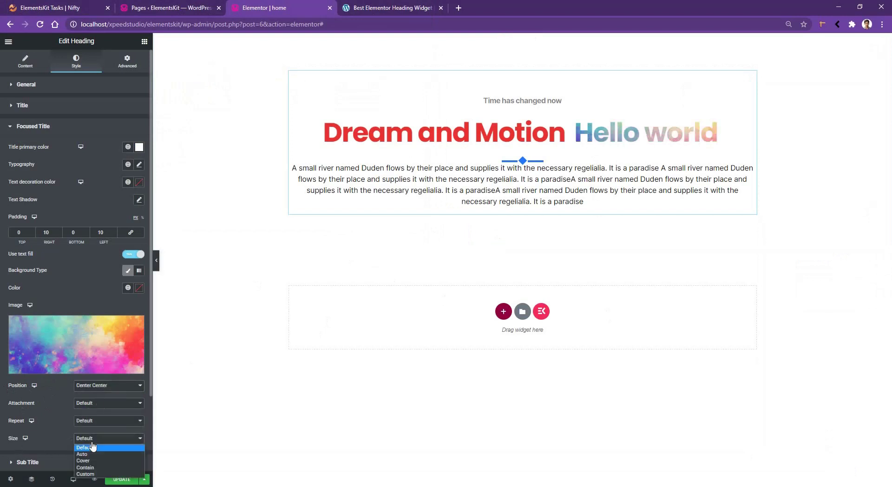
pyautogui.click(84, 460)
pyautogui.scroll(-2, 53, 372)
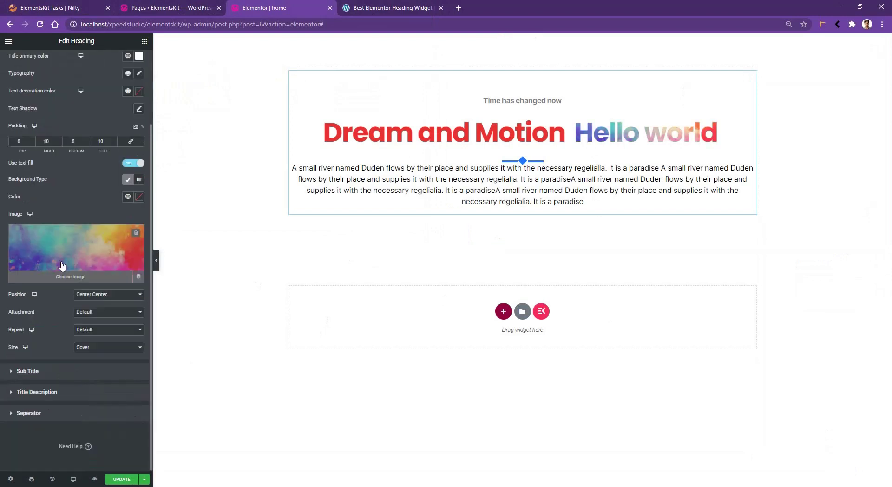
# - Make the subtitle 'Time has changed now' black (#000000) and set its margins to 0
pyautogui.click(45, 372)
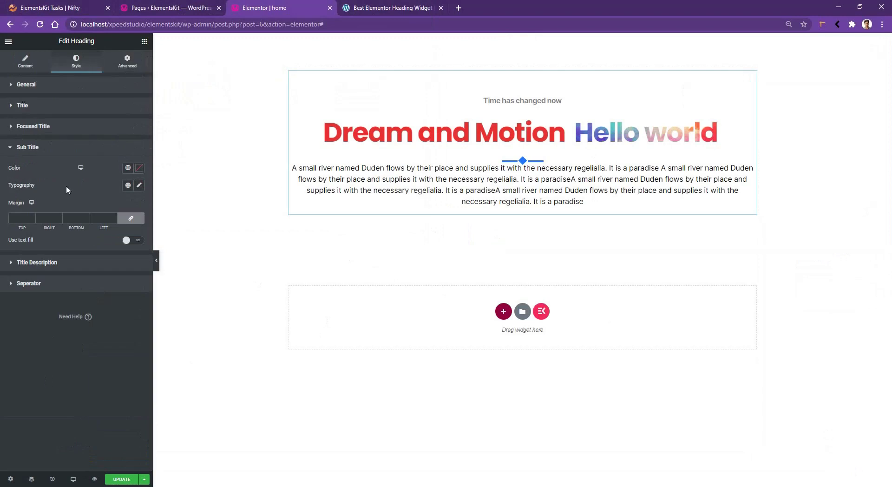
pyautogui.click(139, 168)
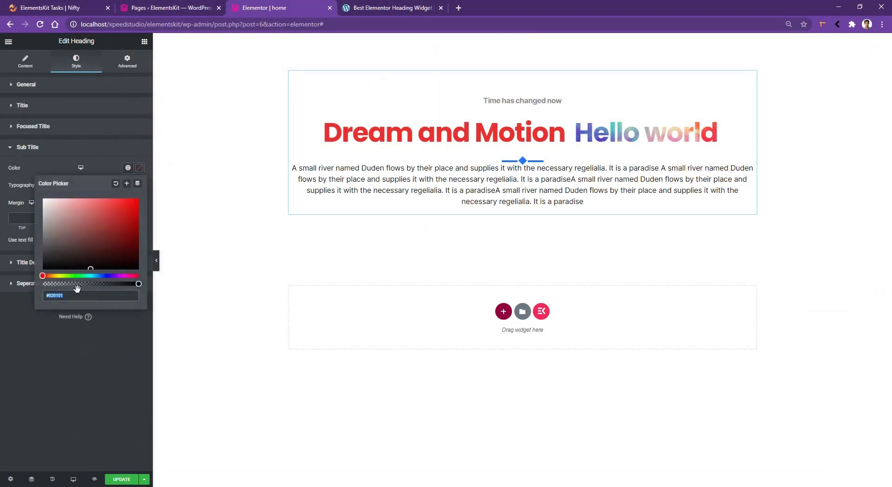
pyautogui.click(7, 371)
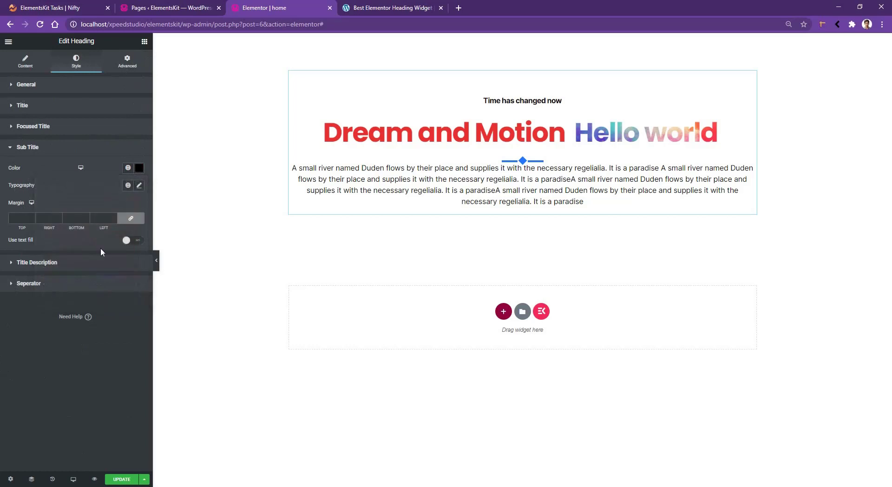
pyautogui.click(132, 222)
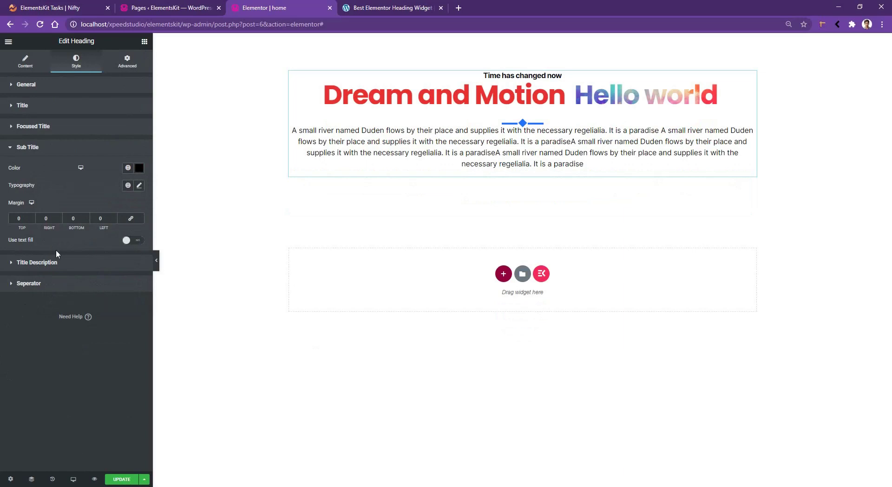
# - Unlink the description margin and give it a top margin of 2
pyautogui.click(28, 263)
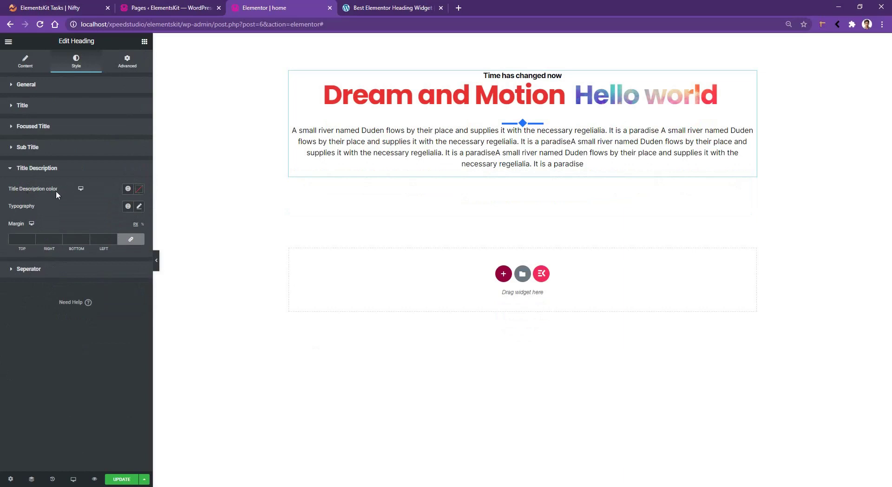
pyautogui.click(137, 244)
pyautogui.click(18, 239)
pyautogui.write('20')
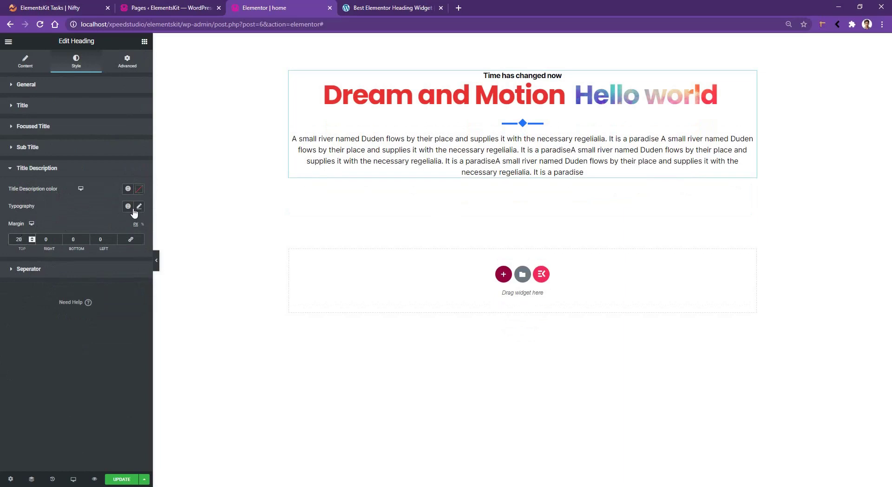
# - Set the description typography to the Rubik font family at size 20
pyautogui.click(139, 206)
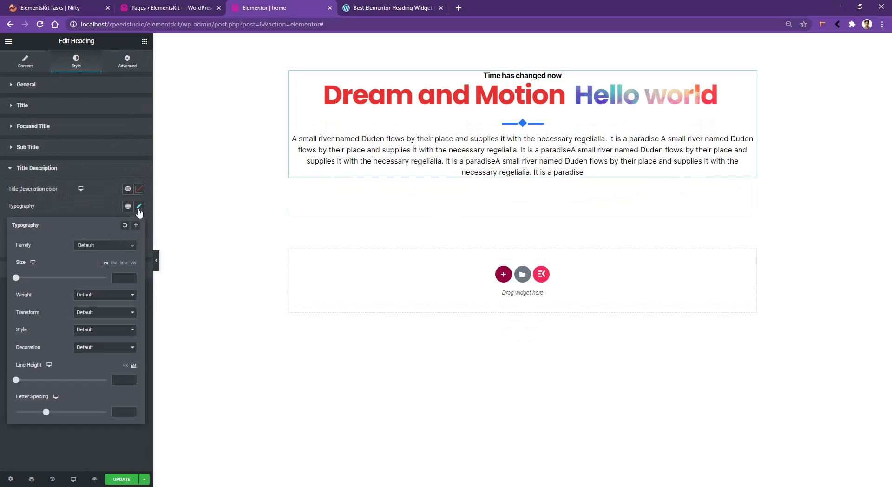
pyautogui.click(98, 249)
pyautogui.write('rubik')
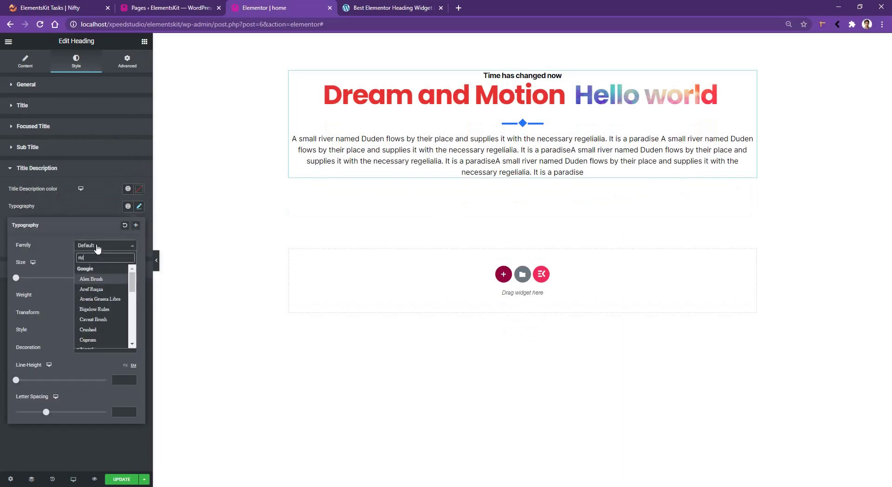
pyautogui.click(120, 279)
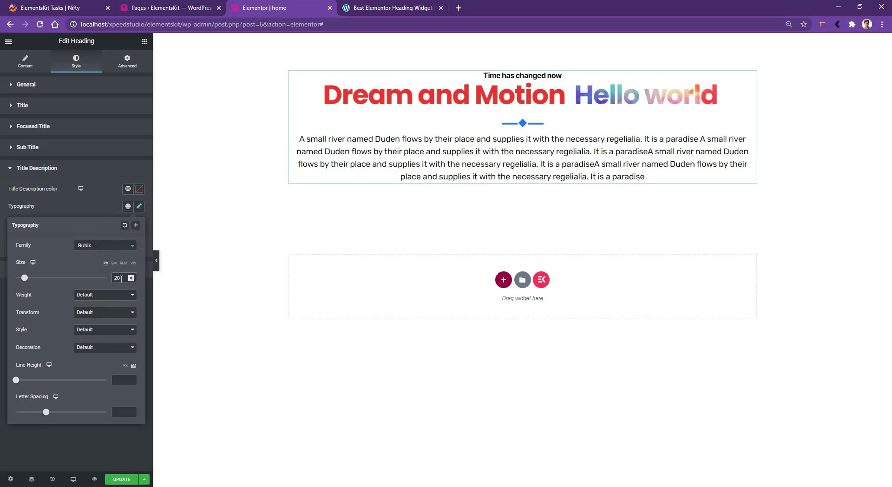
pyautogui.click(47, 168)
pyautogui.click(53, 190)
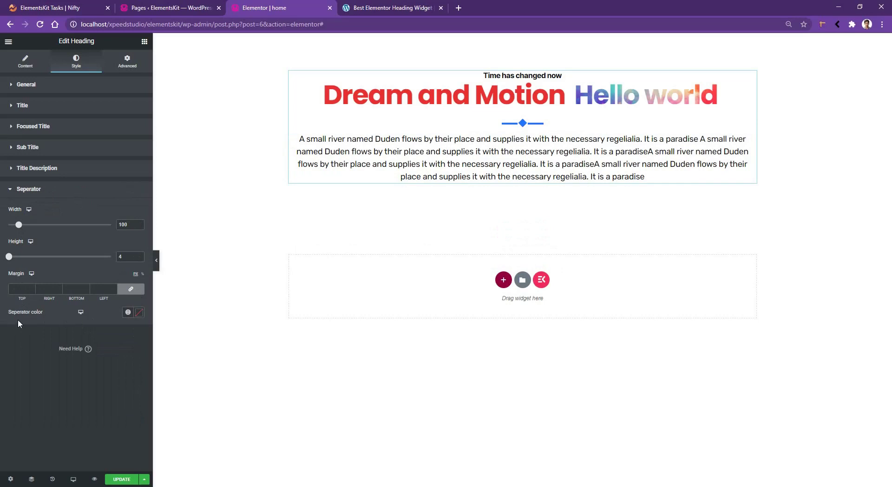
# - Set the separator colour to bright red
pyautogui.click(139, 313)
pyautogui.click(122, 363)
pyautogui.click(138, 344)
pyautogui.rightClick(154, 337)
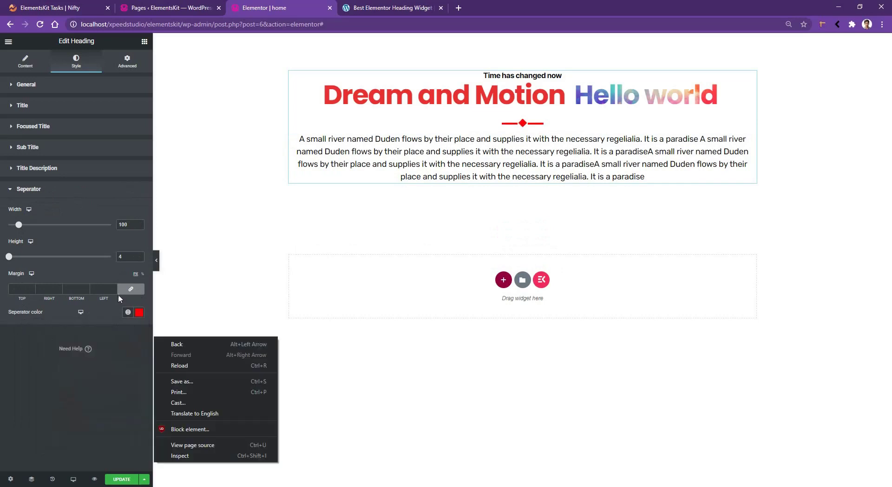
pyautogui.click(130, 290)
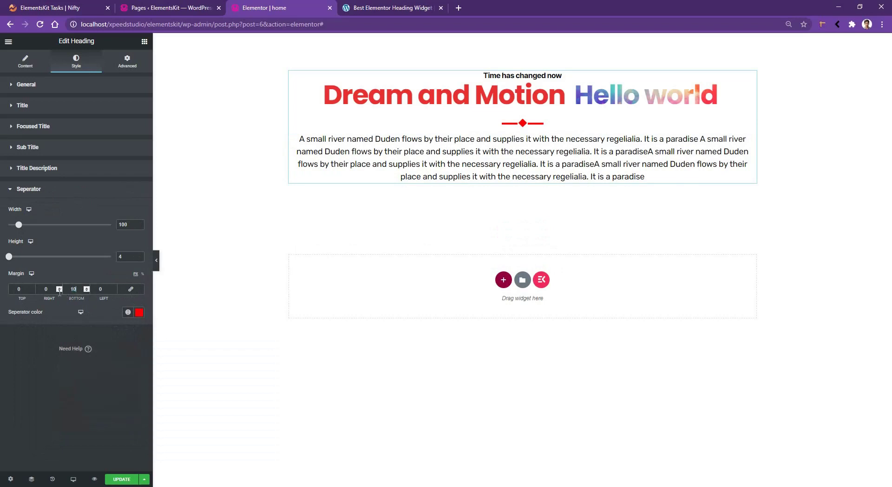
# - Undo the accidental margin unlink and widen the separator from 100 to 295
pyautogui.hotkey('ctrl', 'z')
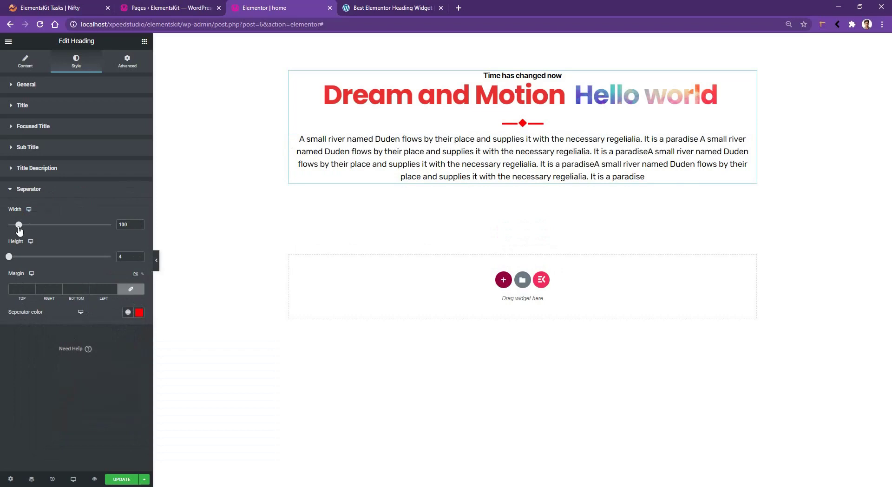
pyautogui.moveTo(19, 224); pyautogui.dragTo(39, 224)
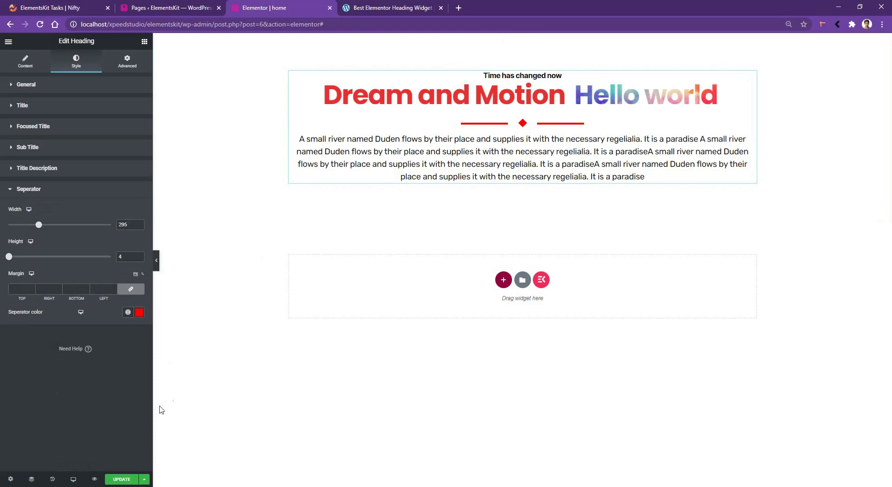
pyautogui.click(73, 479)
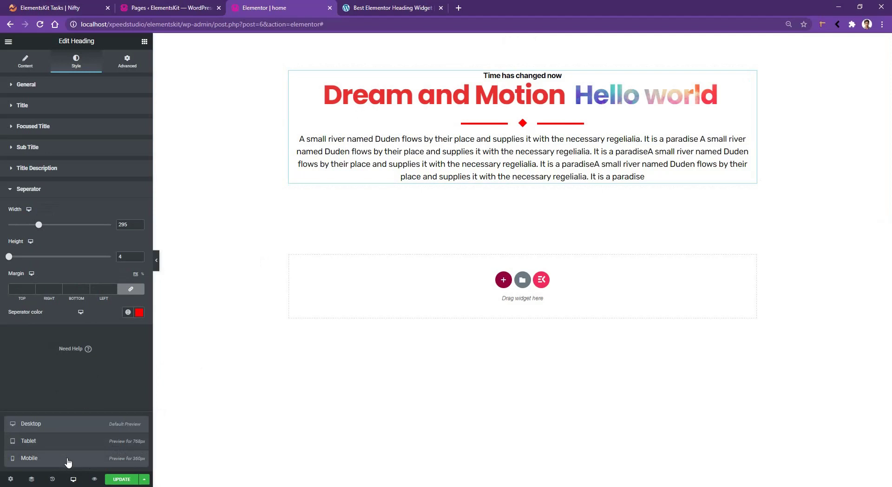
# - In mobile view, set the title size to 20 and the description size to 14
pyautogui.click(67, 460)
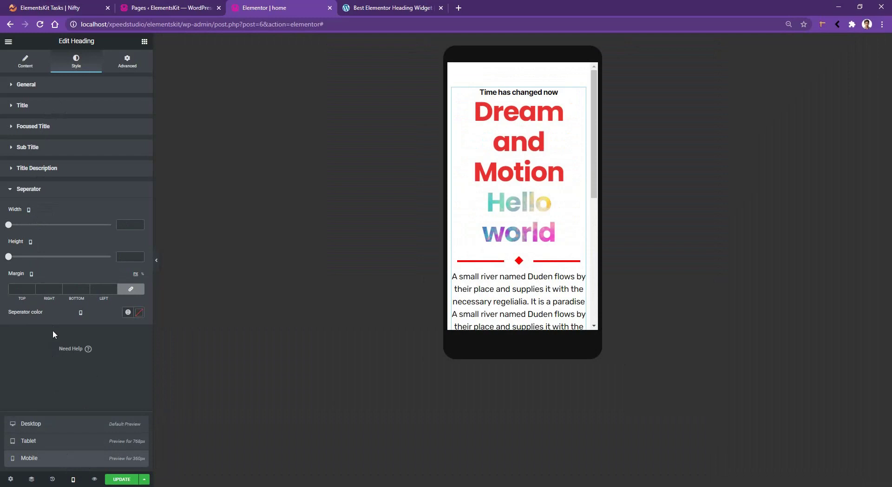
pyautogui.click(33, 107)
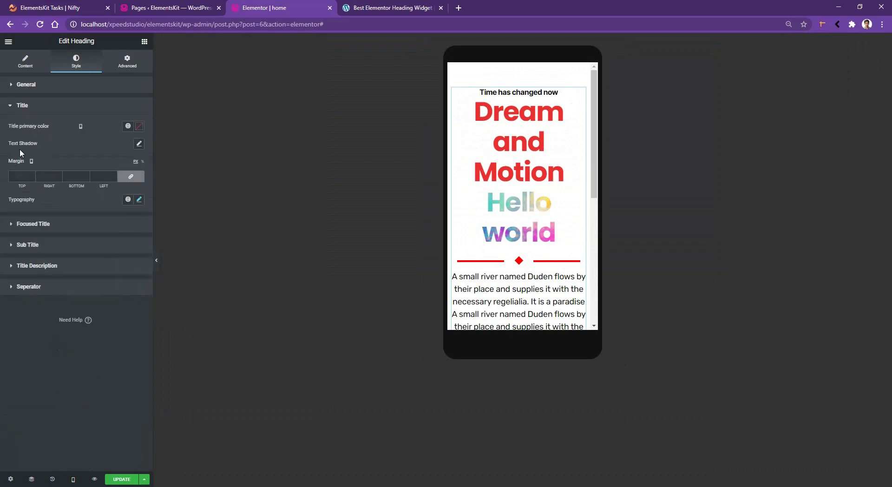
pyautogui.click(139, 199)
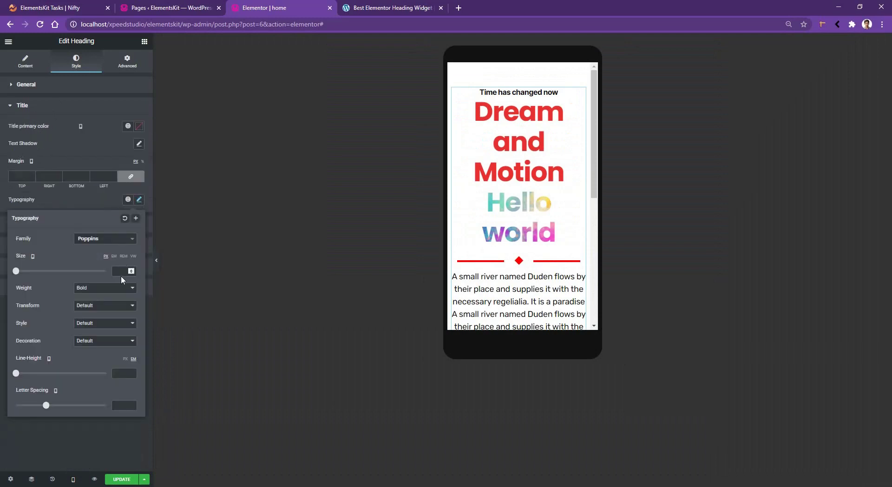
pyautogui.write('20')
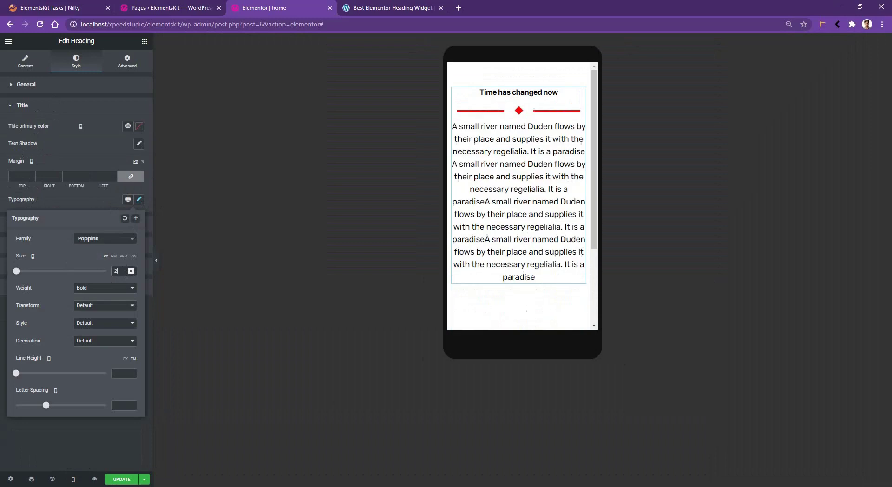
pyautogui.click(74, 203)
pyautogui.click(61, 267)
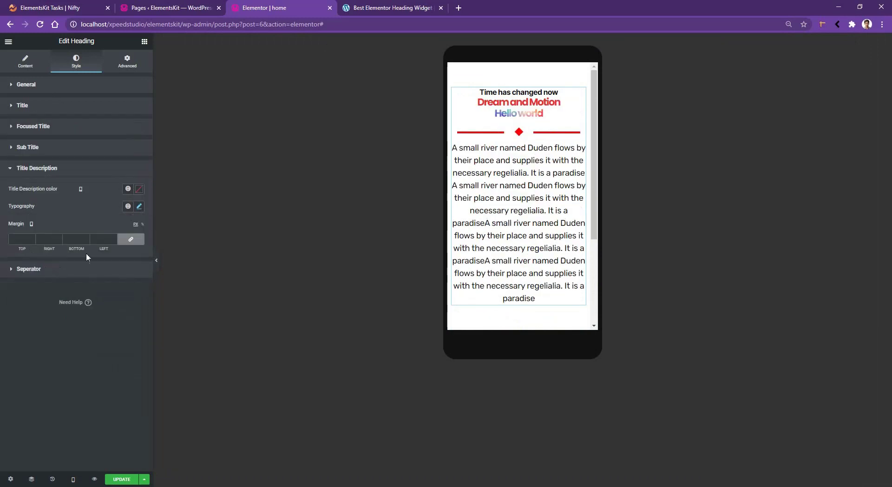
pyautogui.click(139, 206)
pyautogui.write('14')
pyautogui.click(74, 206)
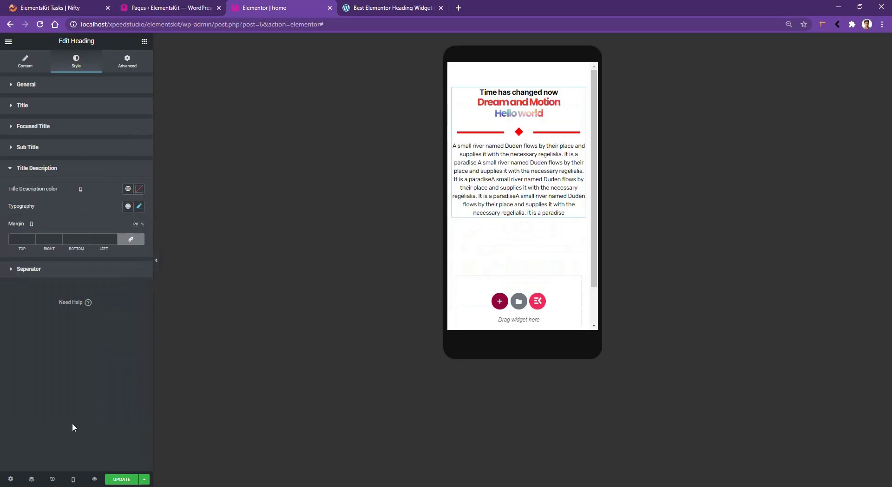
# - Switch back to the desktop preview and update the page
pyautogui.click(73, 479)
pyautogui.click(80, 424)
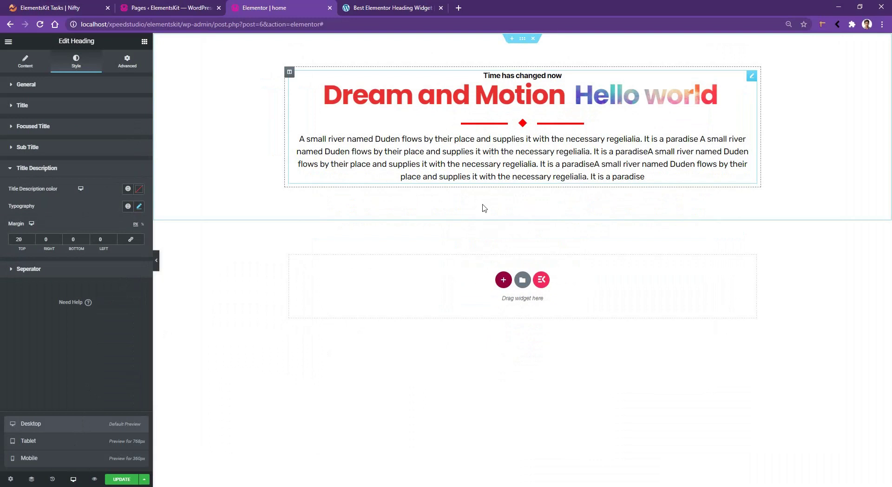
pyautogui.click(125, 480)
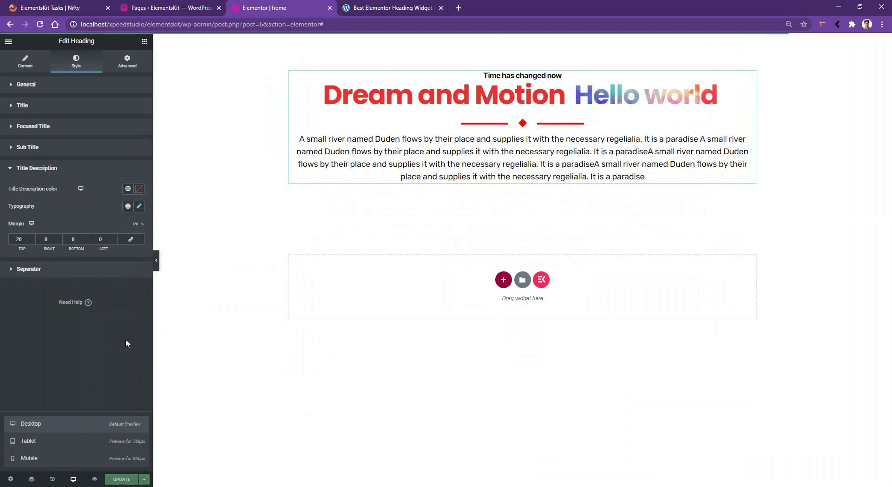